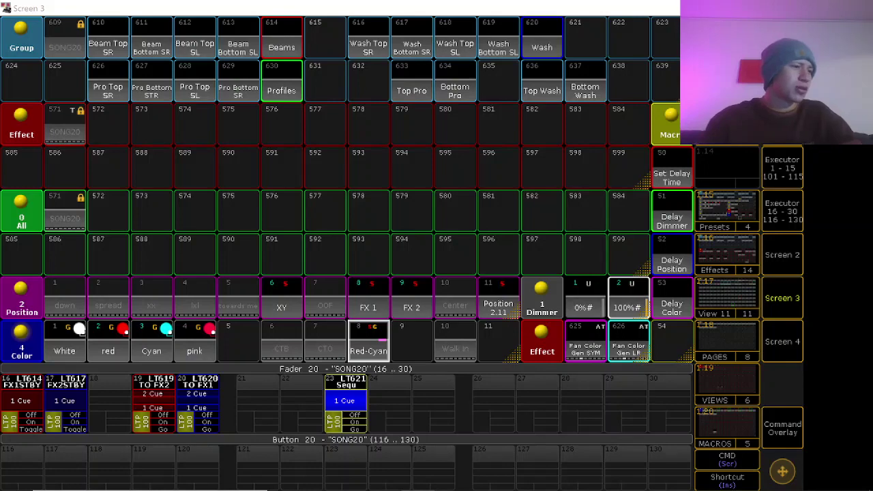
Preview the Red-Cyan color preset on the Top Pro, Bottom Pro, Top Wash and Bottom Wash groups in the visualizer and clear it.
{"action": "key", "text": "alt+Tab"}
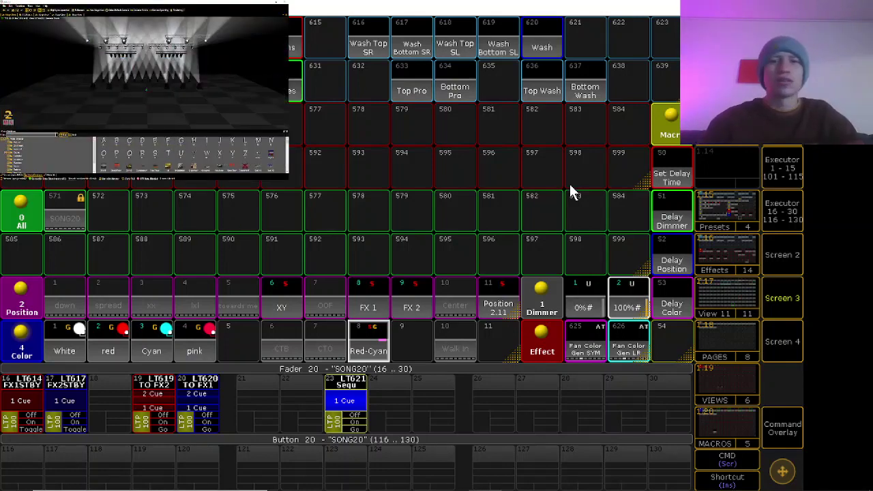
{"action": "left_click", "coordinate": [413, 90]}
{"action": "left_click", "coordinate": [454, 90]}
{"action": "left_click", "coordinate": [555, 88]}
{"action": "left_click", "coordinate": [581, 89]}
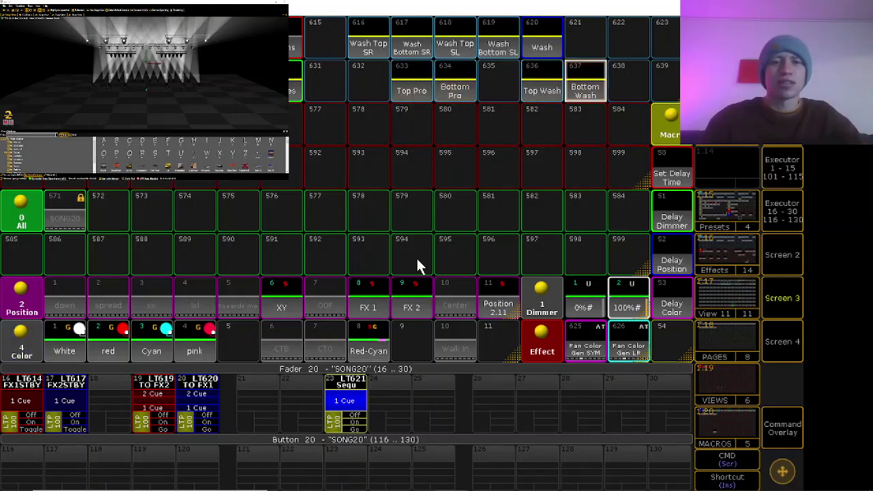
{"action": "left_click", "coordinate": [369, 348]}
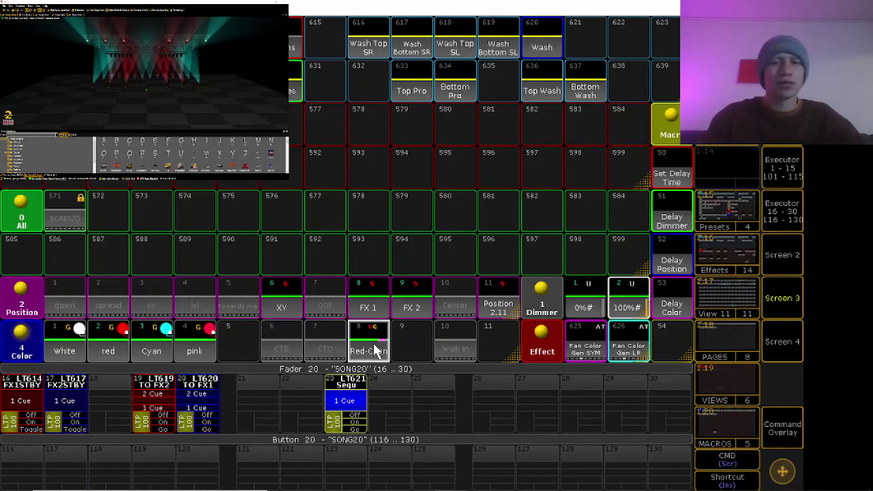
{"action": "mouse_move", "coordinate": [65, 181]}
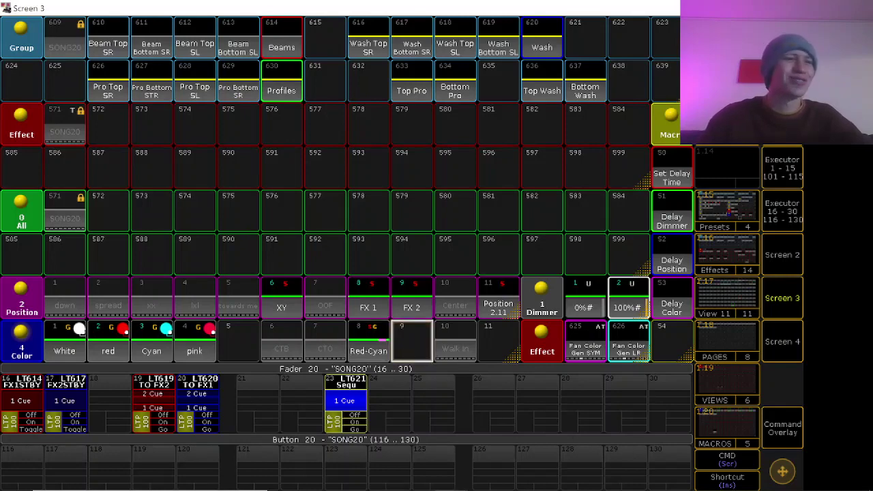
{"action": "left_click", "coordinate": [792, 425]}
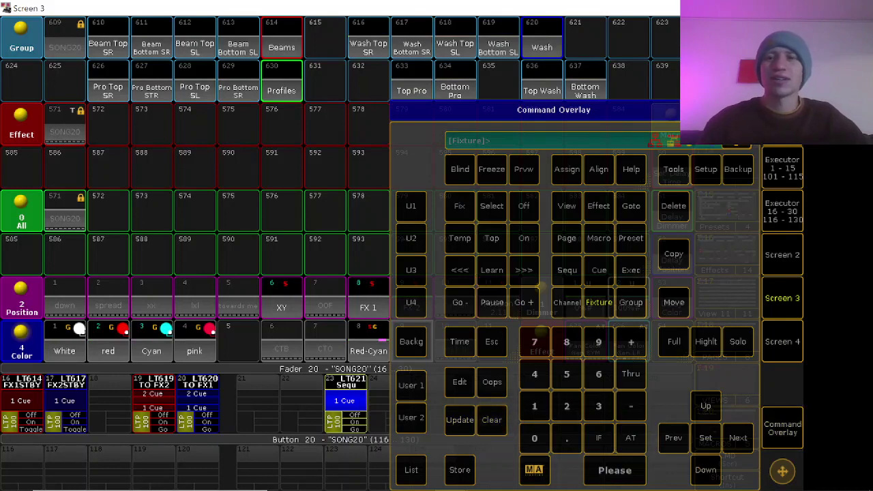
{"action": "left_click", "coordinate": [671, 113]}
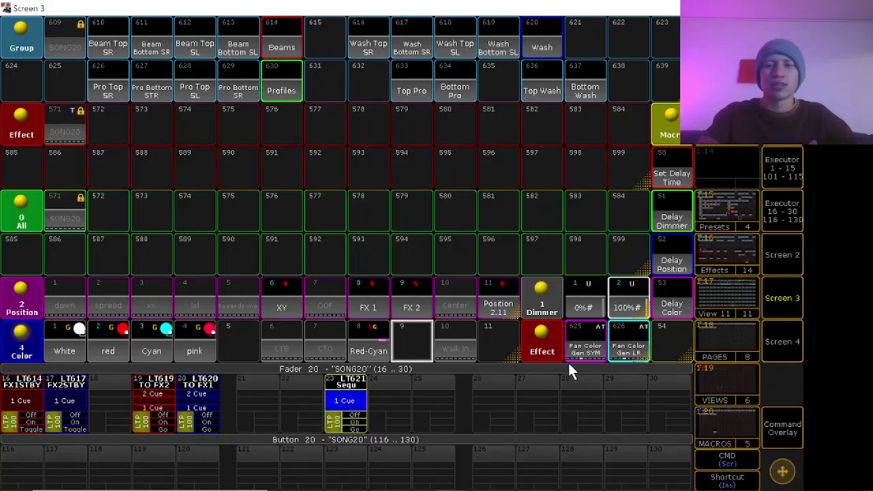
Examine the speed group assigned to all four lines of the Fan Color Gen SYM effect.
{"action": "left_click", "coordinate": [584, 349]}
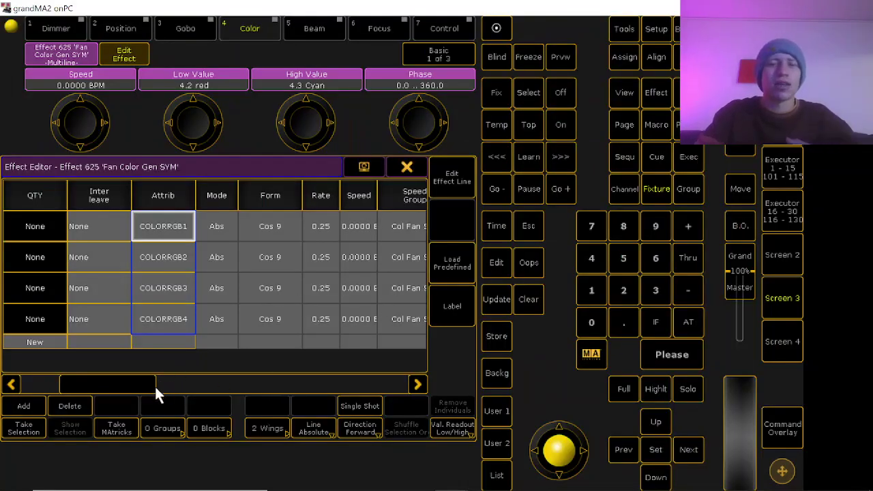
{"action": "left_click_drag", "start_coordinate": [150, 388], "coordinate": [200, 386]}
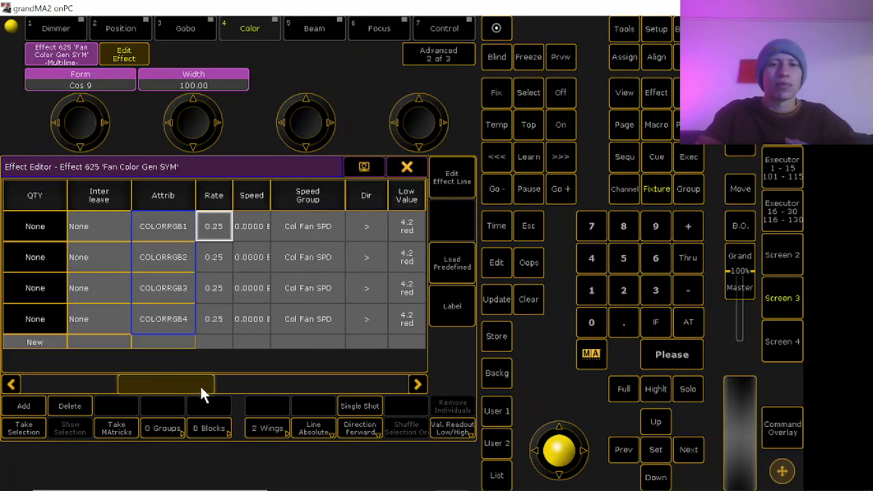
{"action": "left_click", "coordinate": [305, 246]}
{"action": "mouse_move", "coordinate": [313, 326]}
{"action": "left_mouse_down"}
{"action": "mouse_move", "coordinate": [318, 242]}
{"action": "mouse_move", "coordinate": [315, 349]}
{"action": "mouse_move", "coordinate": [323, 324]}
{"action": "left_mouse_up"}
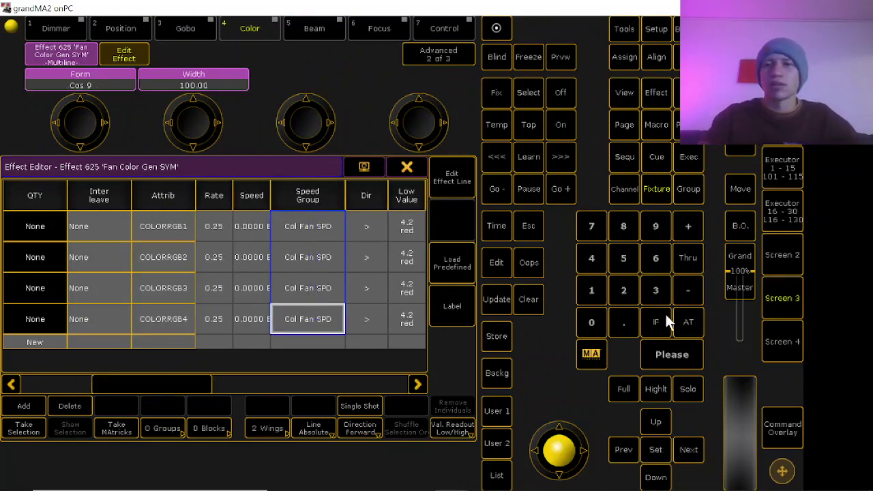
{"action": "left_click", "coordinate": [783, 213]}
{"action": "left_click", "coordinate": [783, 209]}
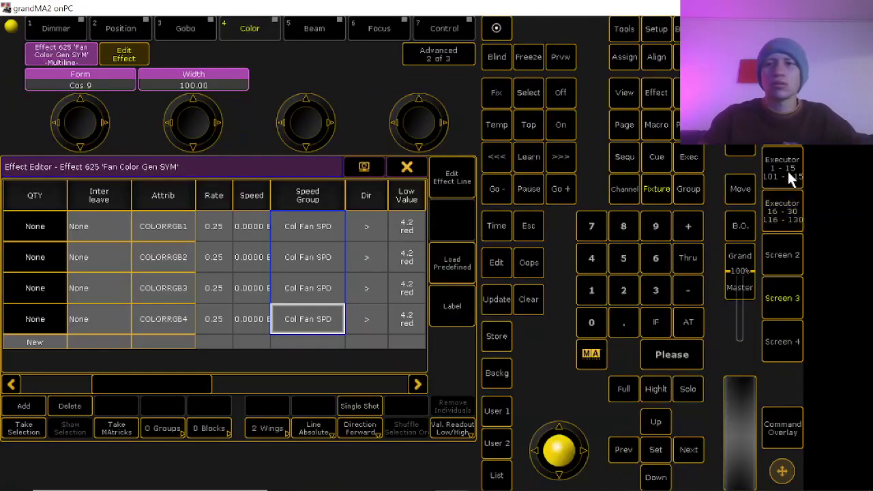
{"action": "left_click", "coordinate": [787, 169]}
{"action": "left_click", "coordinate": [787, 169]}
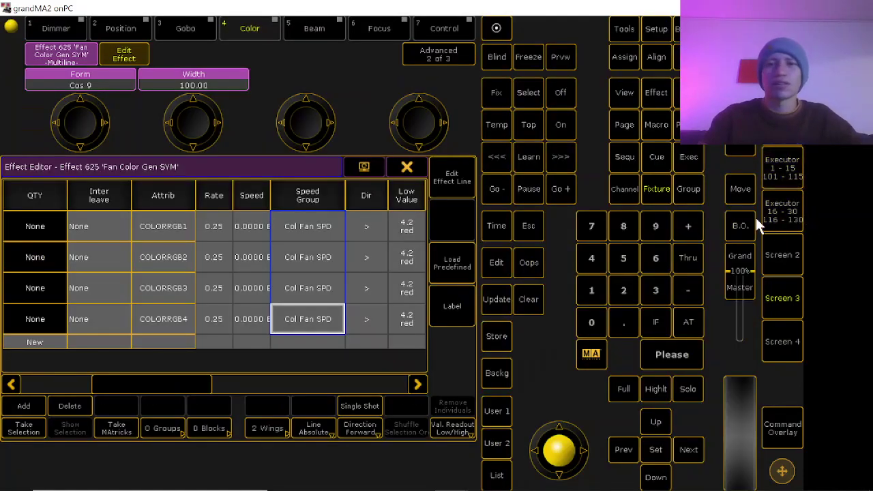
{"action": "left_click", "coordinate": [794, 208]}
{"action": "left_click", "coordinate": [783, 211]}
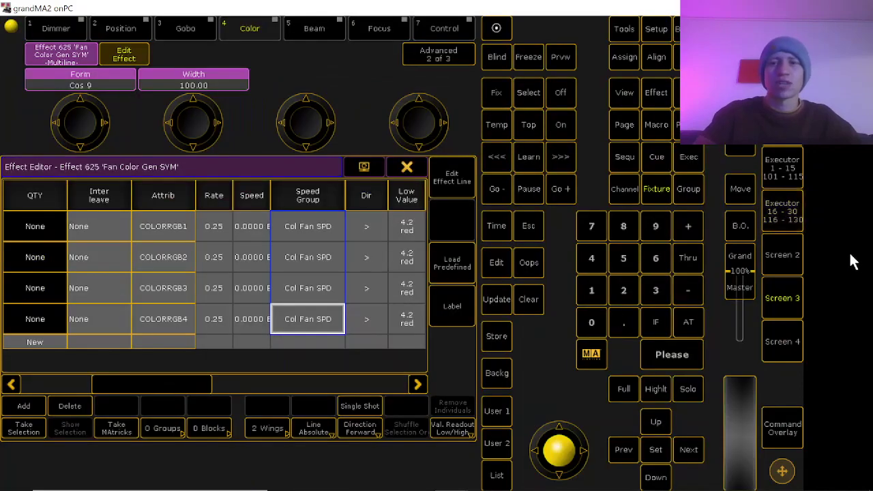
{"action": "left_click", "coordinate": [406, 167]}
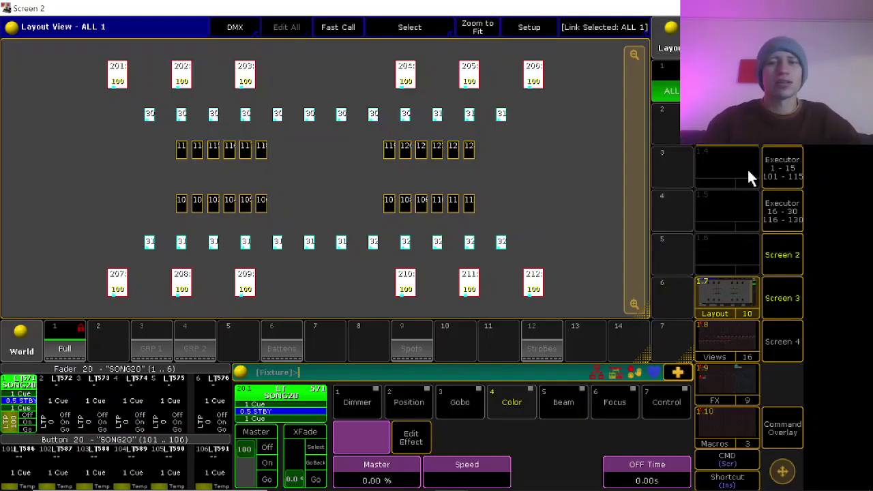
Run the FIXED macro on Screen 2 to change the executors to the FIXED page, and return to Screen 3.
{"action": "left_click", "coordinate": [748, 171]}
{"action": "left_click", "coordinate": [280, 352]}
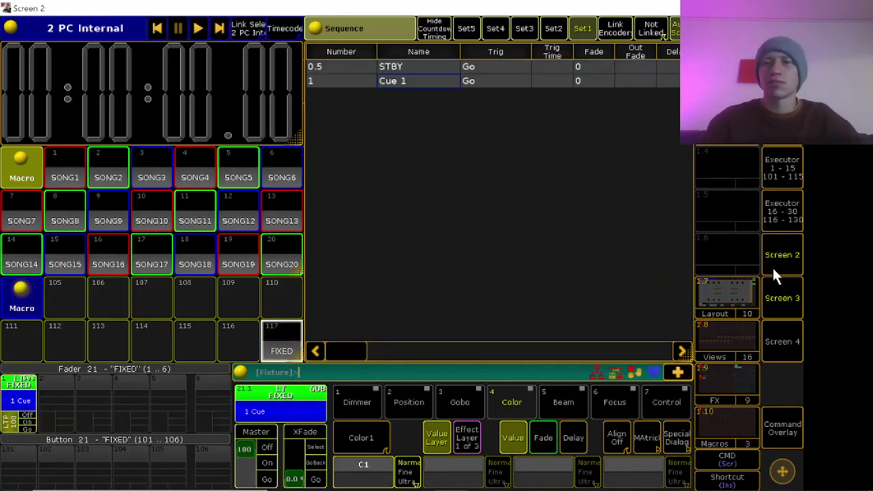
{"action": "left_click", "coordinate": [779, 213]}
{"action": "left_click", "coordinate": [778, 214]}
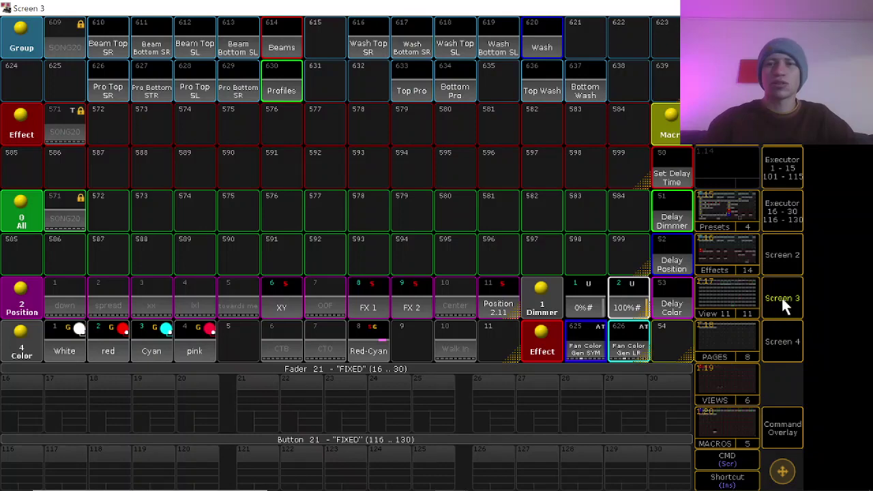
{"action": "left_click", "coordinate": [782, 297]}
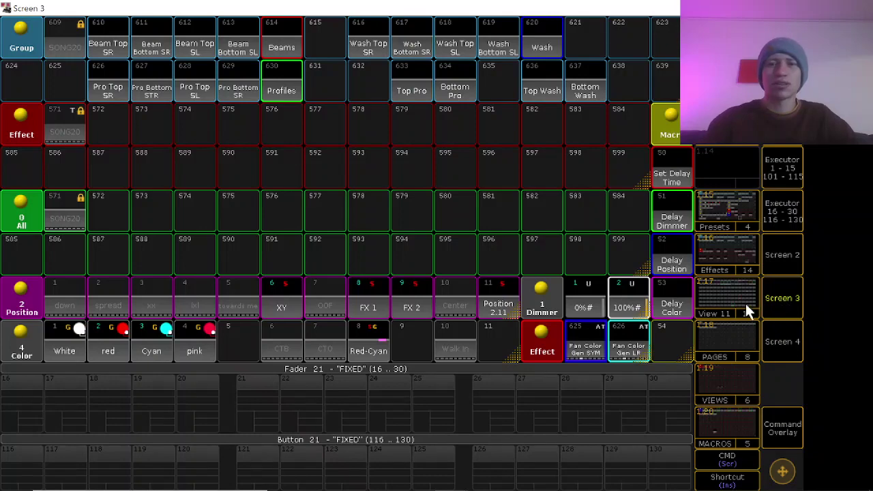
Review the attribute lines, forms and rates of the Fan Color Gen SYM effect.
{"action": "left_click", "coordinate": [585, 336]}
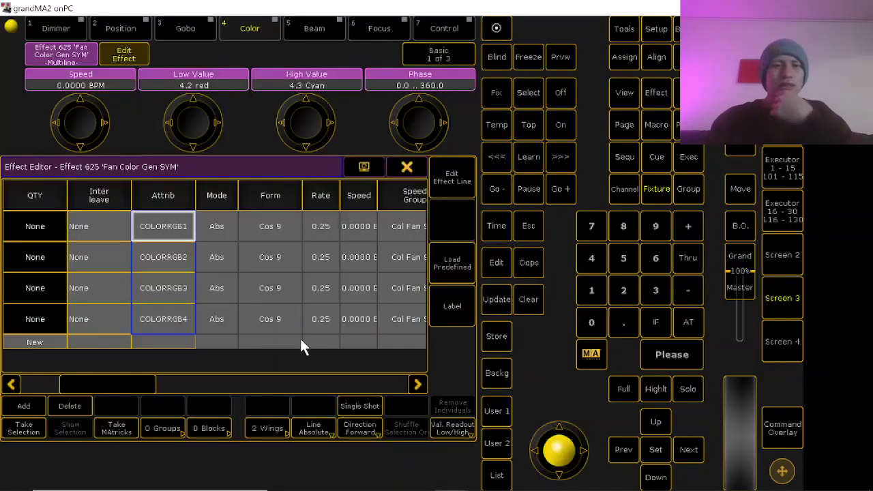
{"action": "mouse_move", "coordinate": [120, 384]}
{"action": "left_mouse_down"}
{"action": "mouse_move", "coordinate": [168, 384]}
{"action": "mouse_move", "coordinate": [84, 382]}
{"action": "mouse_move", "coordinate": [140, 382]}
{"action": "mouse_move", "coordinate": [133, 382]}
{"action": "left_mouse_up"}
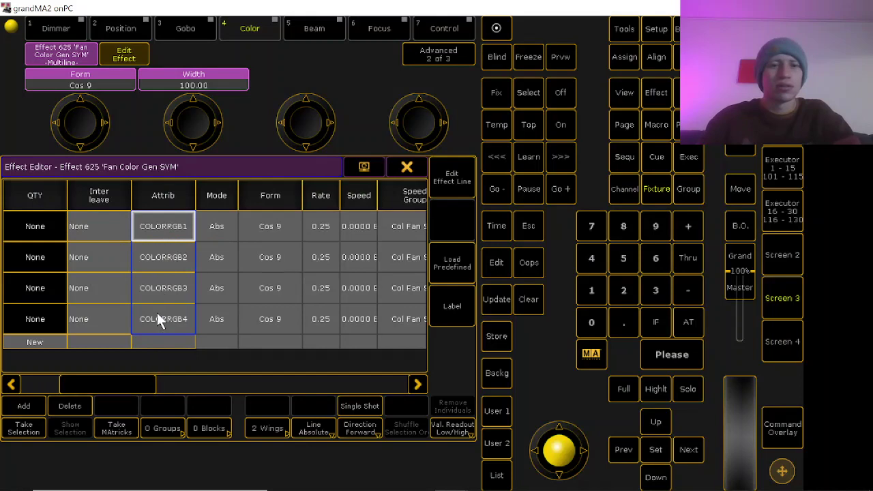
{"action": "left_click", "coordinate": [406, 168]}
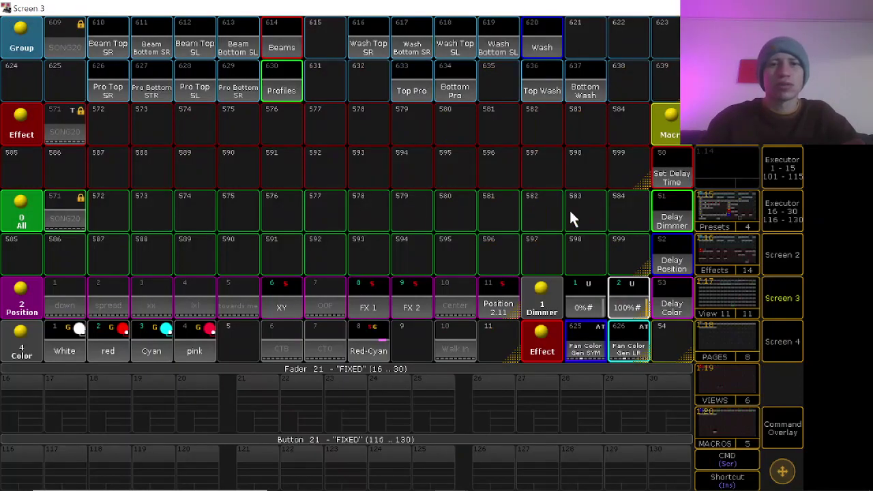
{"action": "left_click", "coordinate": [661, 346]}
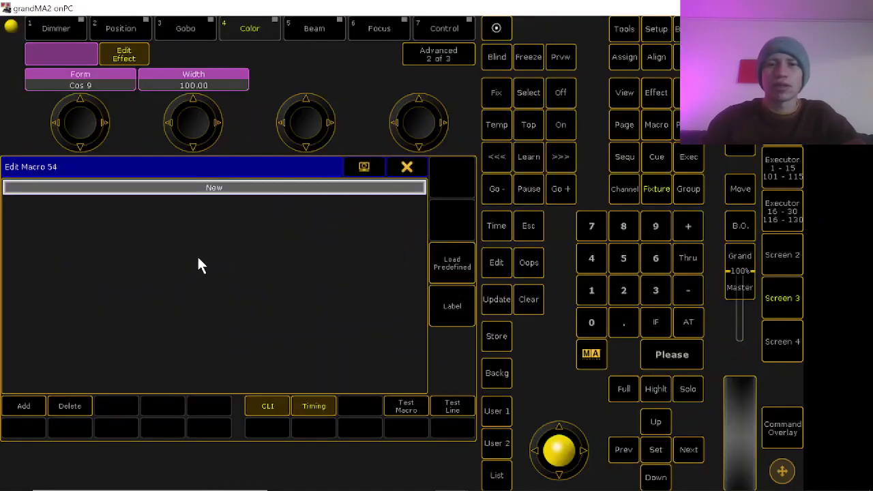
{"action": "left_click", "coordinate": [23, 405]}
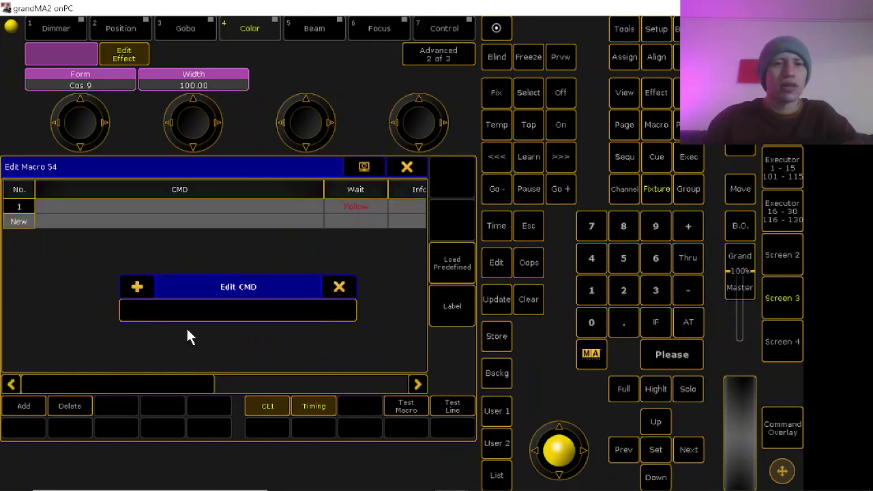
{"action": "left_click", "coordinate": [339, 287]}
{"action": "left_click", "coordinate": [407, 167]}
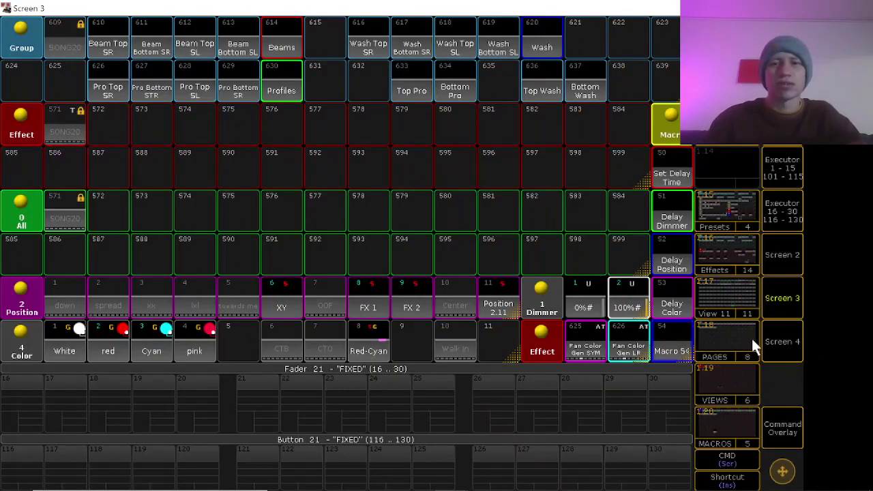
{"action": "left_click", "coordinate": [771, 431]}
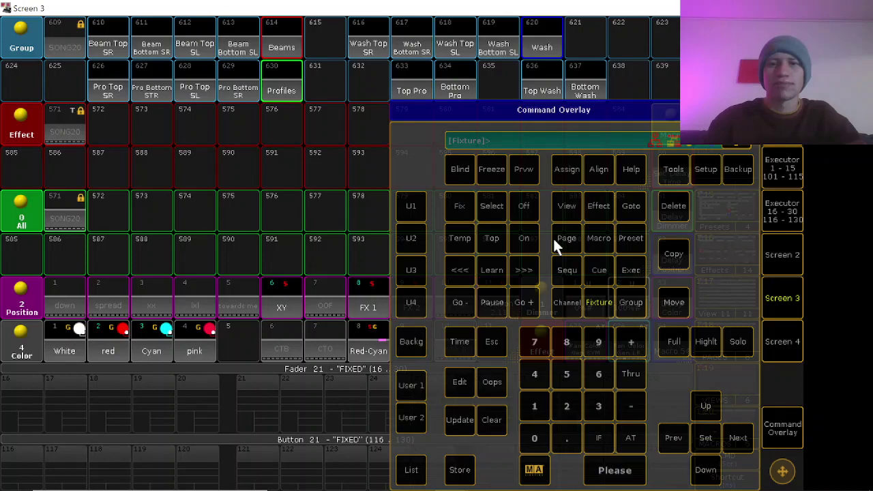
{"action": "left_click", "coordinate": [680, 209]}
{"action": "left_click", "coordinate": [751, 110]}
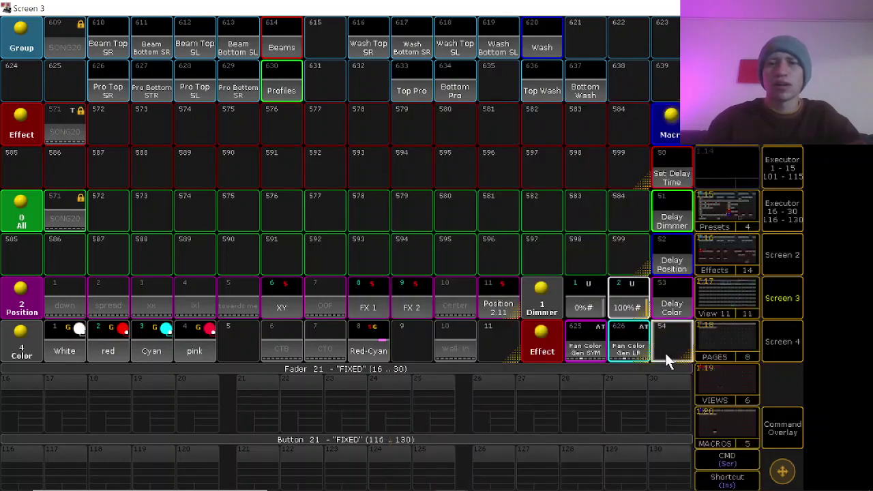
Create effect 627 in the empty effect pool slot and add all attributes of the Color feature group to it.
{"action": "left_click", "coordinate": [549, 350]}
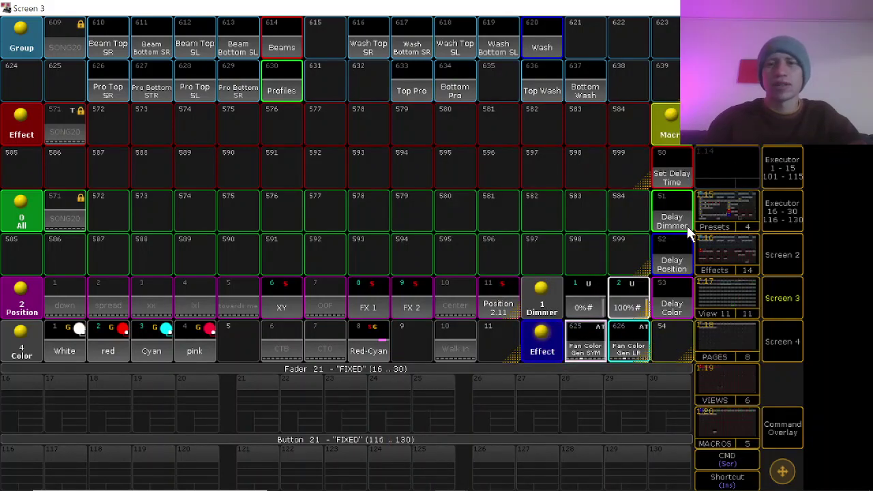
{"action": "left_click", "coordinate": [576, 346]}
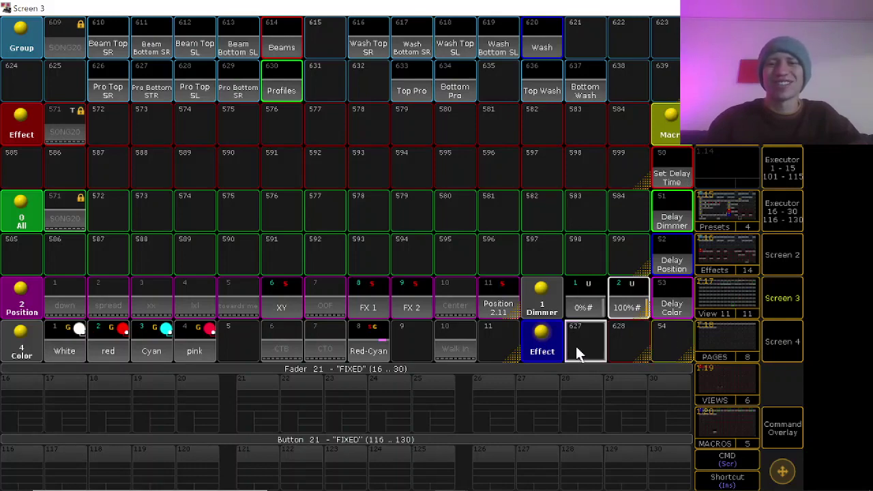
{"action": "left_click", "coordinate": [23, 406]}
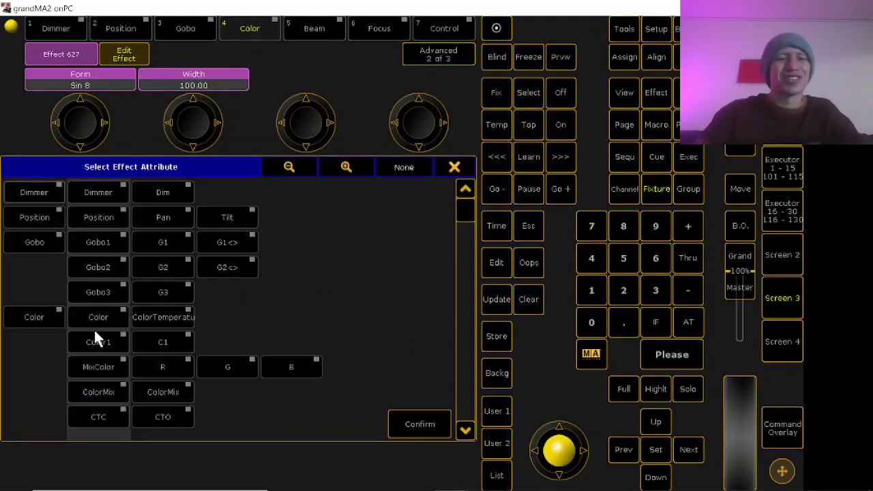
{"action": "left_click", "coordinate": [41, 318]}
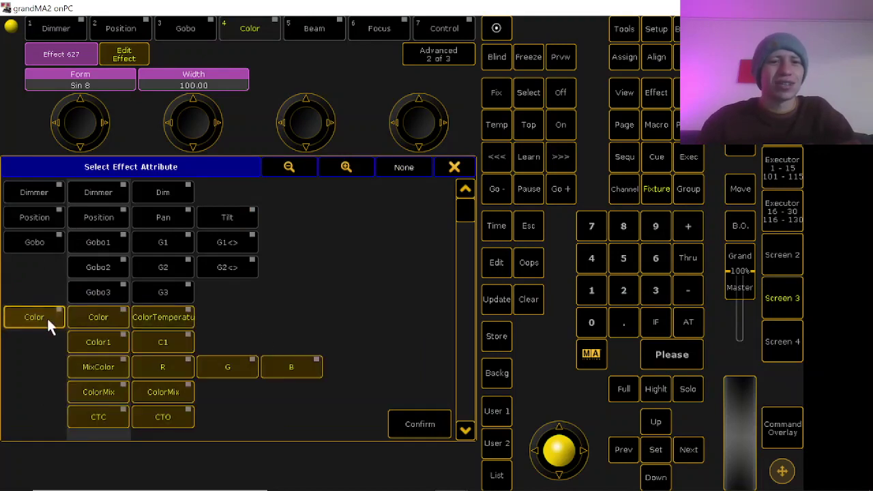
{"action": "left_click", "coordinate": [434, 425]}
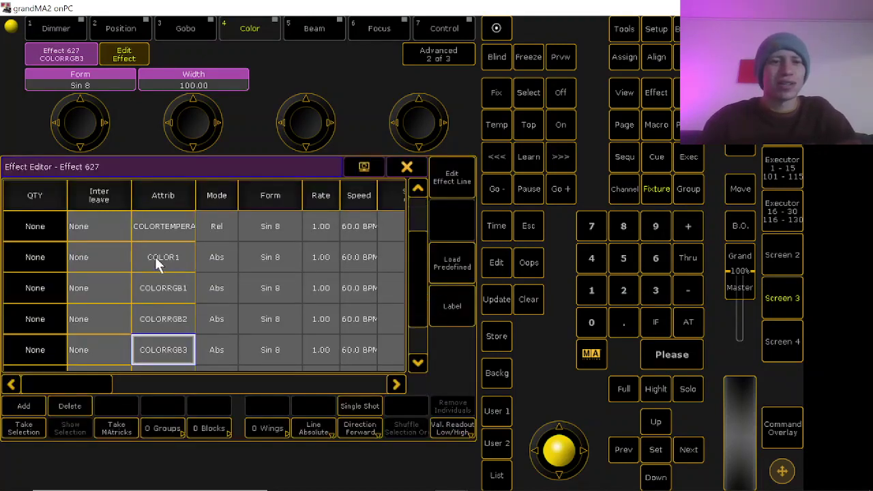
Delete the COLORMIXER, CTO, COLORTEMPERATURE and COLOR1 lines from effect 627, keeping only the COLORRGB lines.
{"action": "left_click_drag", "start_coordinate": [177, 317], "coordinate": [173, 289]}
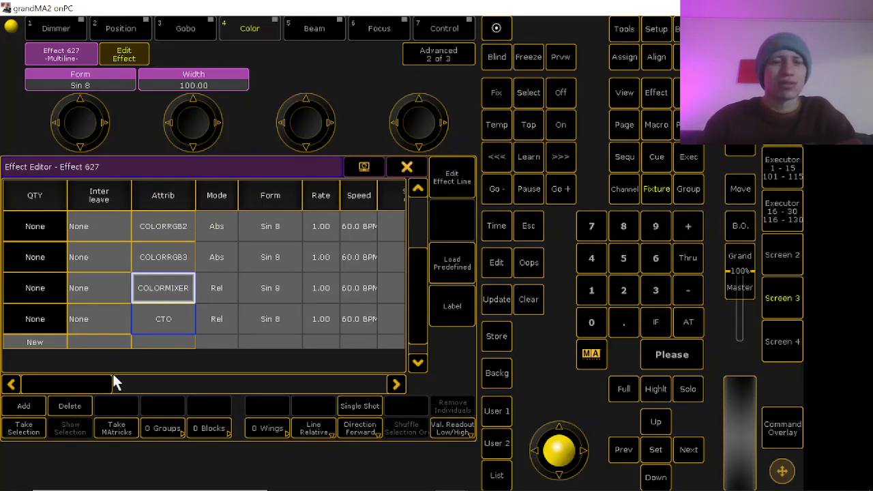
{"action": "left_click", "coordinate": [86, 406]}
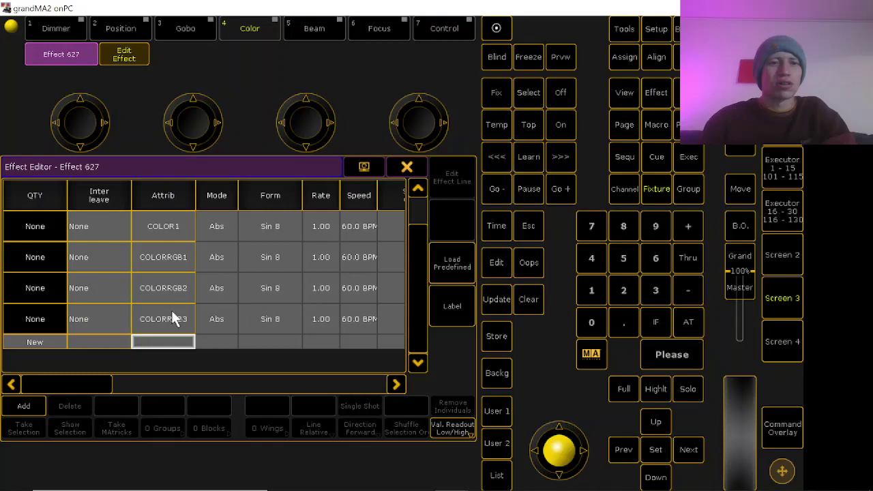
{"action": "left_click", "coordinate": [171, 282]}
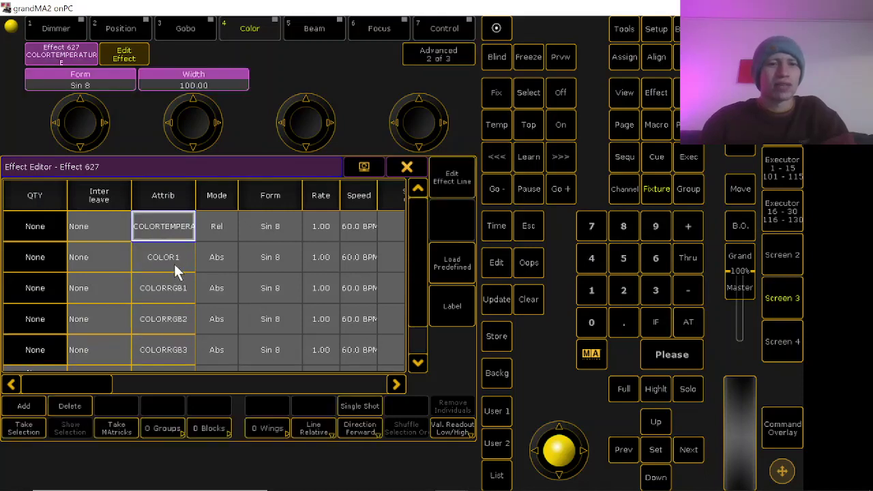
{"action": "left_click_drag", "start_coordinate": [174, 271], "coordinate": [172, 225]}
{"action": "left_click", "coordinate": [70, 405]}
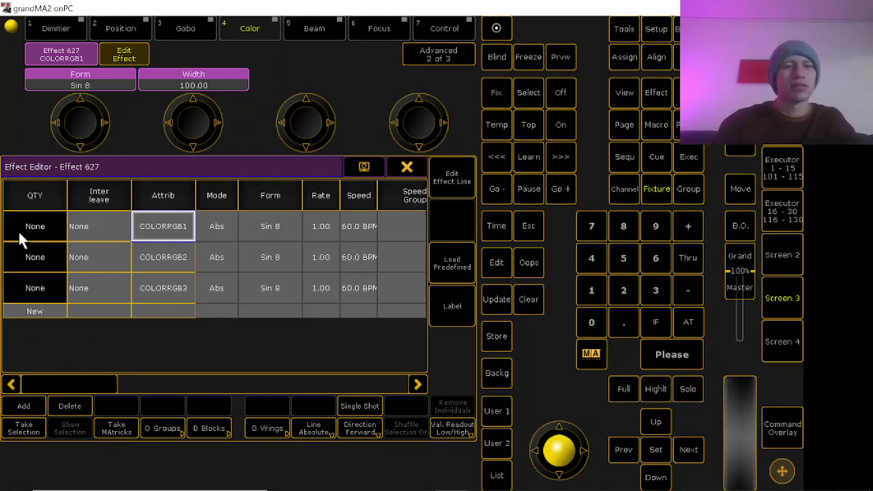
Set Wings to 2 for the COLORRGB1, COLORRGB2 and COLORRGB3 lines of effect 627.
{"action": "left_click_drag", "start_coordinate": [49, 385], "coordinate": [325, 380]}
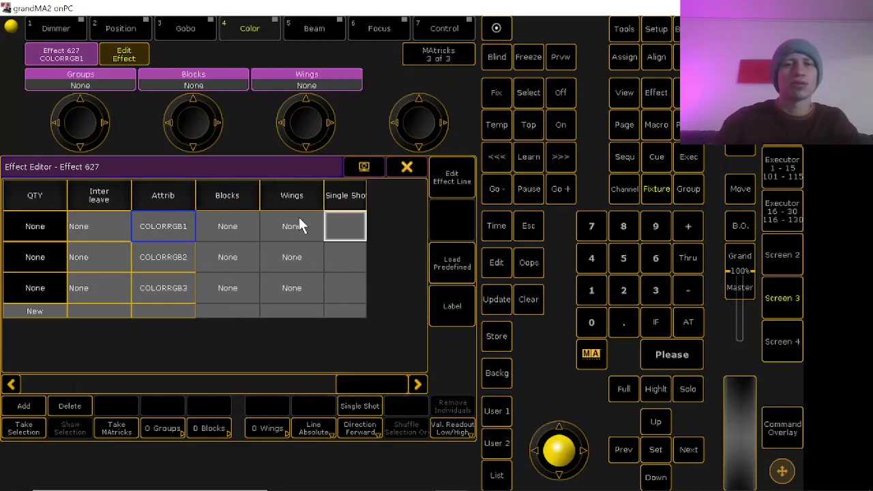
{"action": "left_click_drag", "start_coordinate": [299, 218], "coordinate": [302, 292]}
{"action": "left_click", "coordinate": [303, 292]}
{"action": "left_click", "coordinate": [49, 287]}
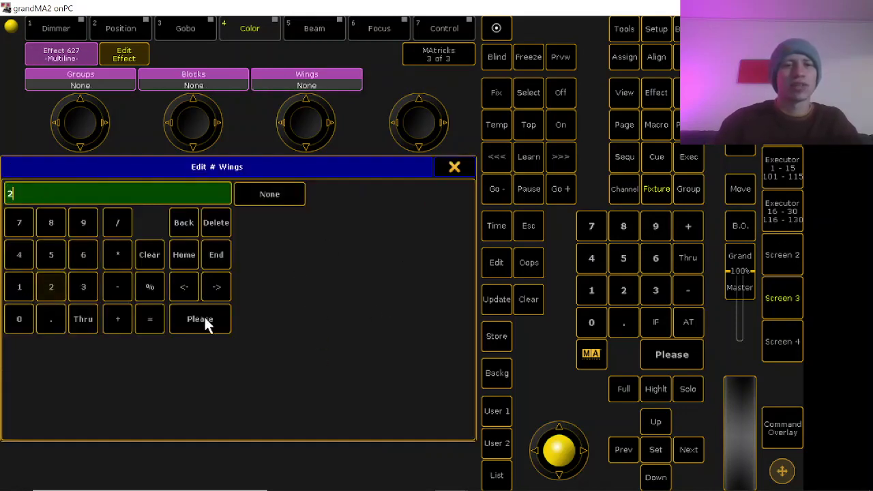
{"action": "left_click", "coordinate": [204, 319]}
Assign the Col Fan SPD speed master as speed group of all three COLORRGB lines and close the effect editor.
{"action": "left_click_drag", "start_coordinate": [340, 386], "coordinate": [180, 375]}
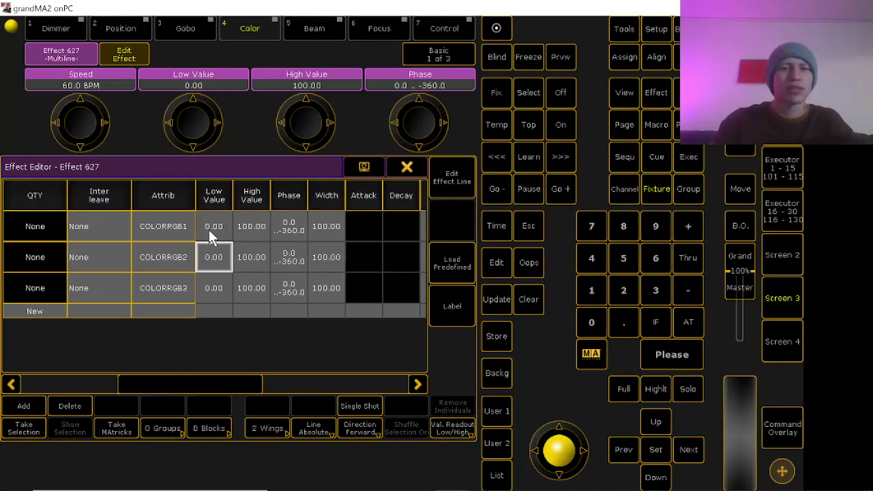
{"action": "left_click_drag", "start_coordinate": [202, 384], "coordinate": [168, 382]}
{"action": "left_click_drag", "start_coordinate": [368, 226], "coordinate": [367, 303]}
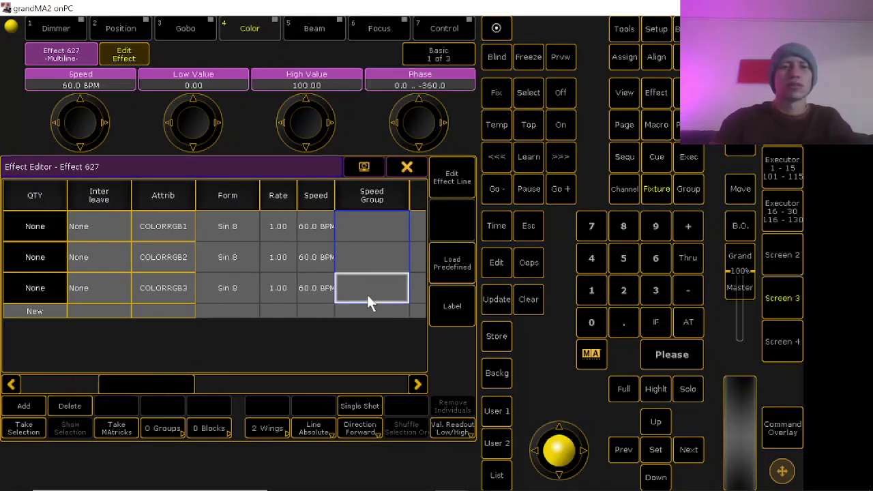
{"action": "left_click", "coordinate": [389, 228]}
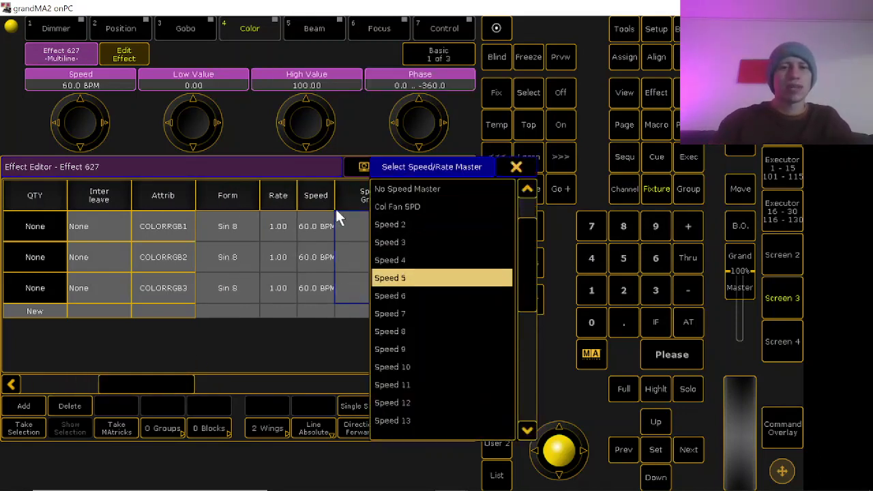
{"action": "left_click", "coordinate": [418, 208]}
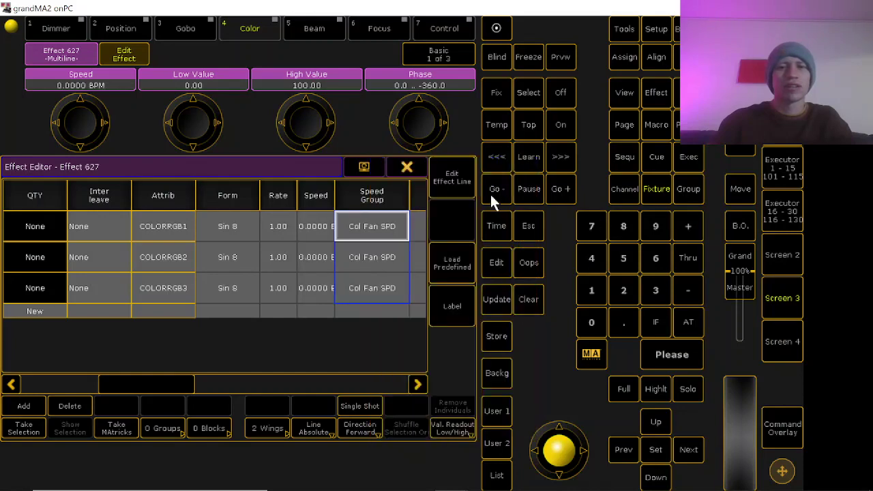
{"action": "left_click", "coordinate": [418, 168]}
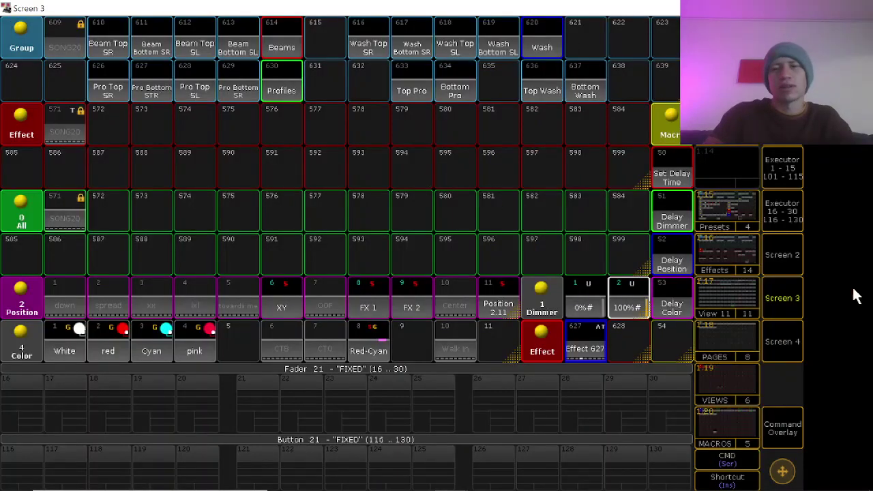
Store a new sequence on empty executor 9 of the FIXED page.
{"action": "left_click", "coordinate": [778, 219]}
{"action": "left_click", "coordinate": [784, 206]}
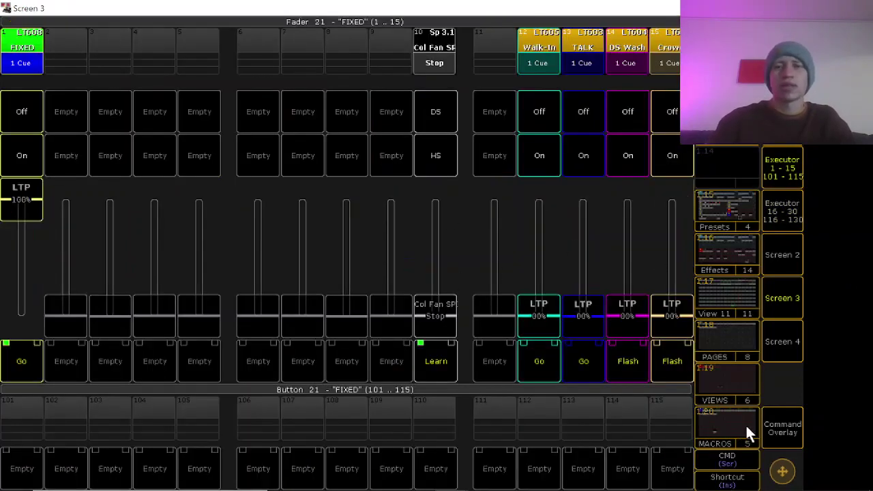
{"action": "left_click", "coordinate": [782, 427]}
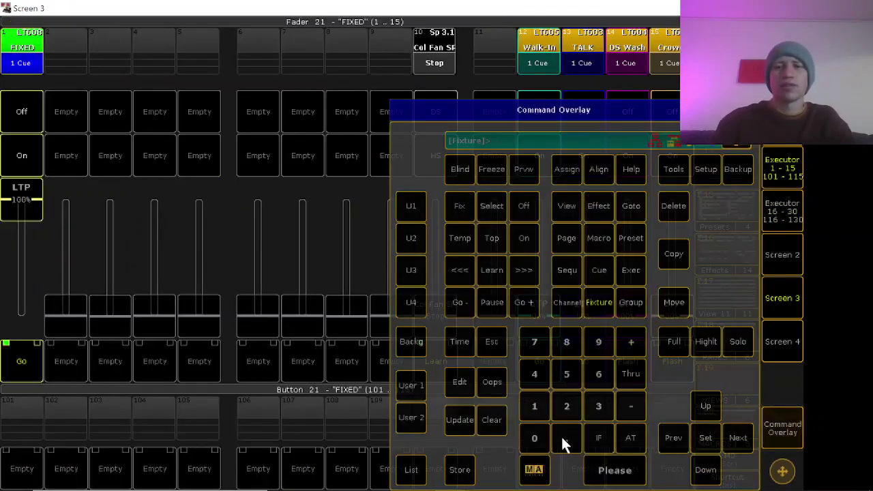
{"action": "left_click", "coordinate": [459, 469]}
{"action": "left_click", "coordinate": [392, 33]}
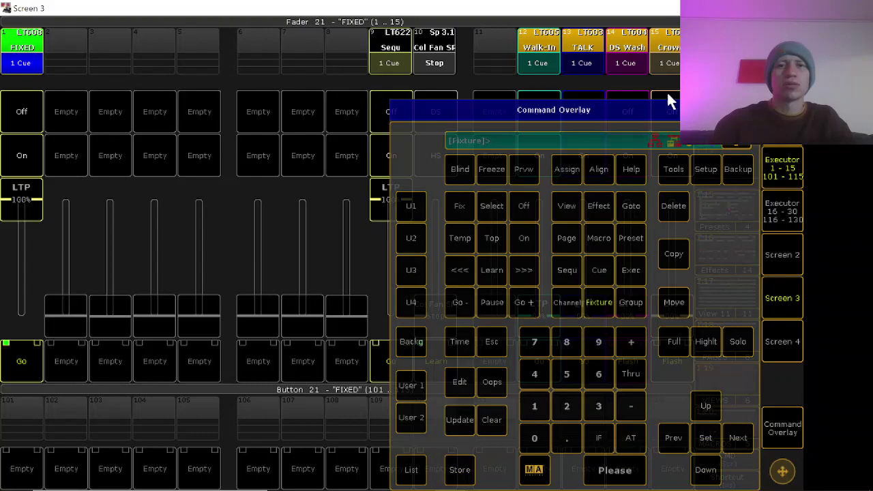
{"action": "key", "text": "Escape"}
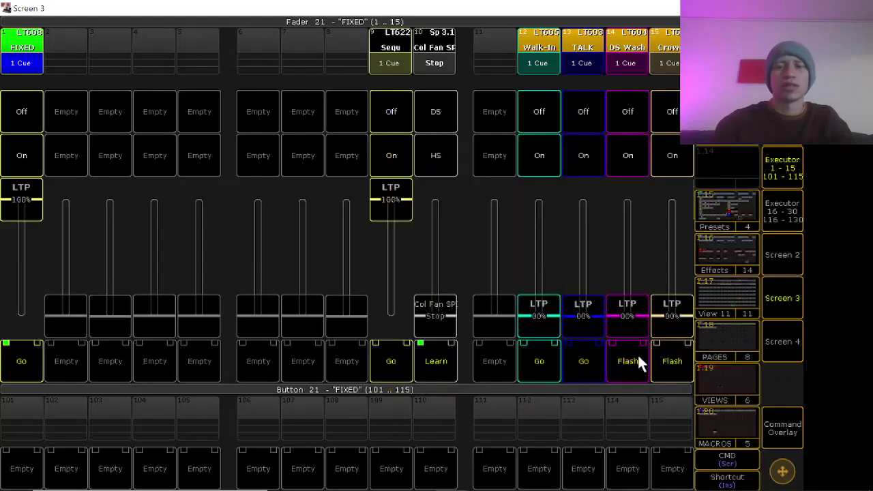
Change the function of executor 9 on the FIXED page to SpecialMaster 3.2 'Speed 2' from the SpeedMaster group.
{"action": "left_click", "coordinate": [785, 426]}
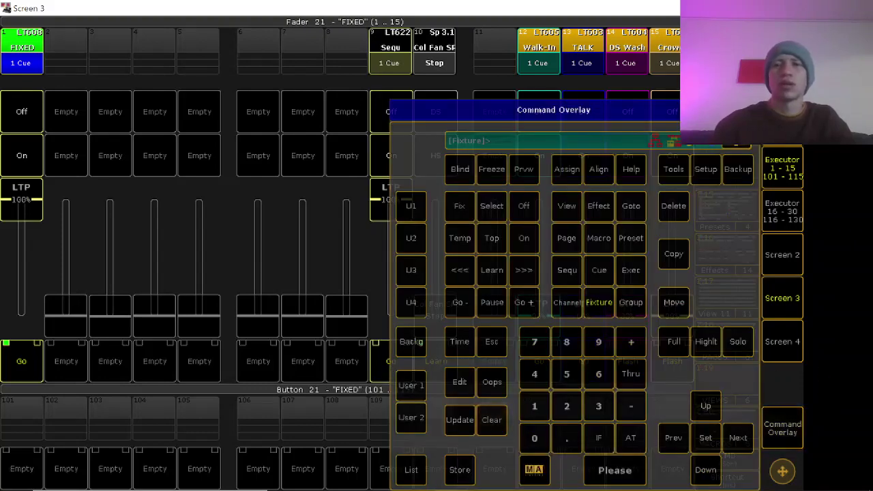
{"action": "key", "text": "Escape"}
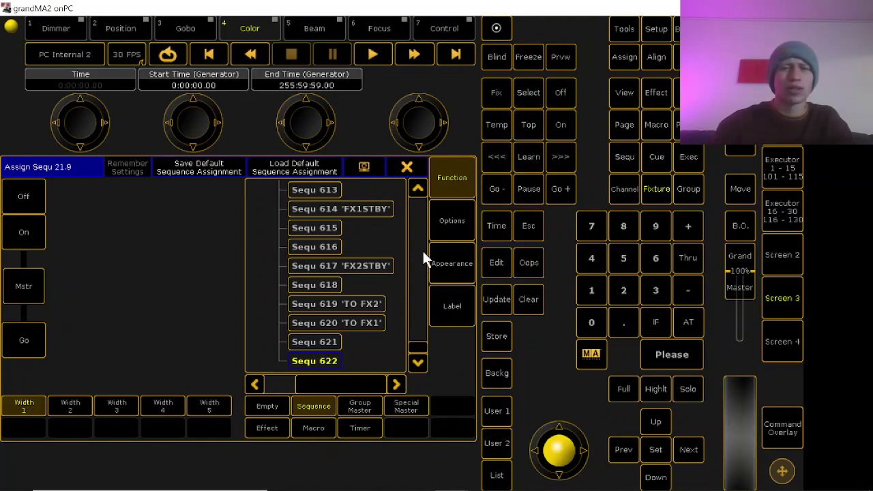
{"action": "left_click", "coordinate": [400, 400]}
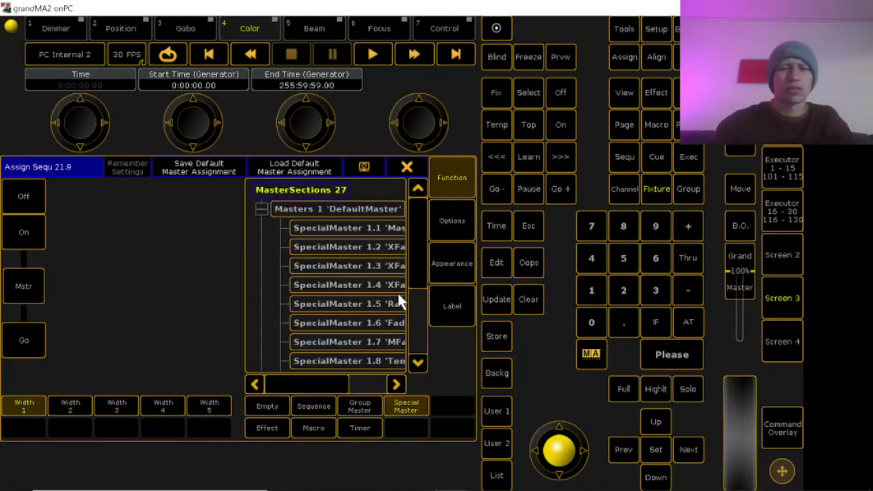
{"action": "left_click_drag", "start_coordinate": [335, 389], "coordinate": [339, 383]}
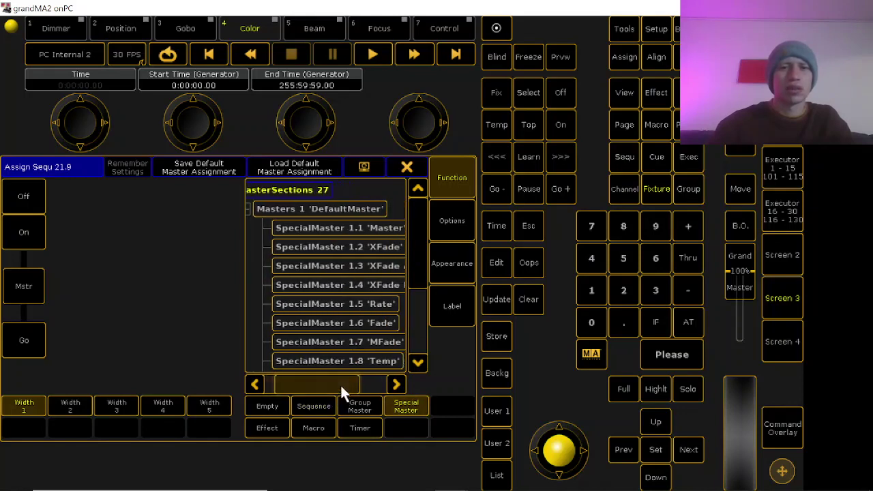
{"action": "left_click_drag", "start_coordinate": [414, 287], "coordinate": [419, 345]}
{"action": "left_click", "coordinate": [332, 341]}
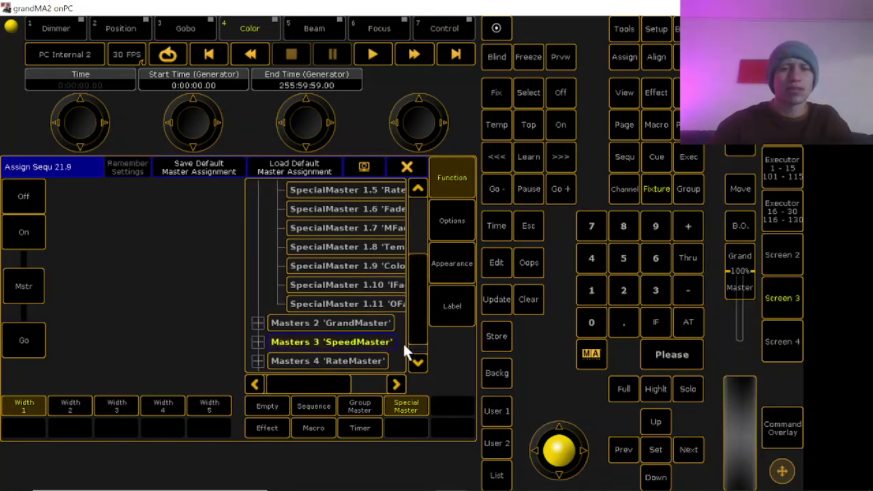
{"action": "left_click", "coordinate": [257, 342]}
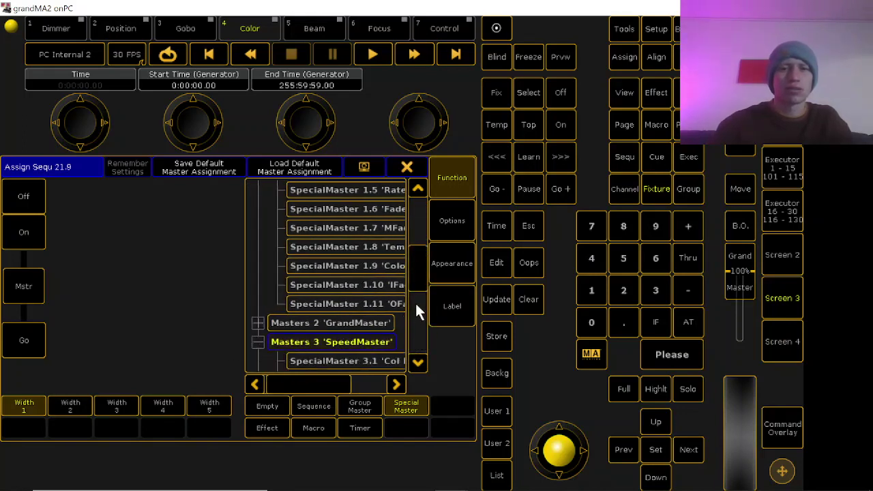
{"action": "scroll", "coordinate": [417, 303], "scroll_direction": "down", "scroll_amount": 2}
{"action": "left_click", "coordinate": [399, 302]}
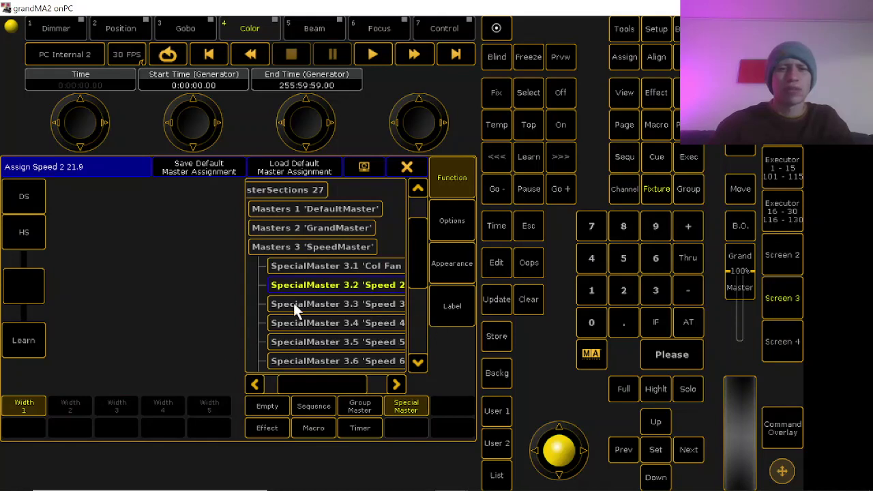
{"action": "left_click", "coordinate": [407, 166]}
{"action": "left_click_drag", "start_coordinate": [395, 286], "coordinate": [396, 330]}
Label the Speed 2 master on executor 9 "Fast Boi" and close the command overlay.
{"action": "left_click", "coordinate": [790, 429]}
{"action": "left_click", "coordinate": [566, 169]}
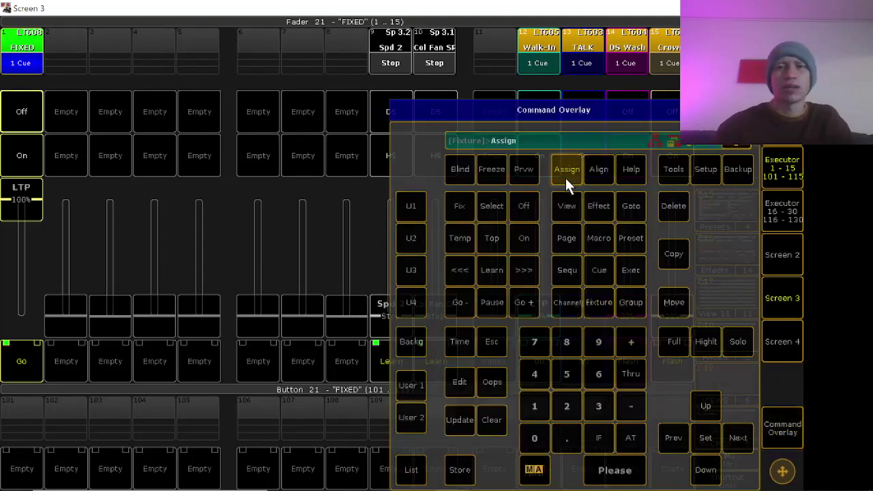
{"action": "left_click", "coordinate": [566, 169]}
{"action": "left_click", "coordinate": [388, 49]}
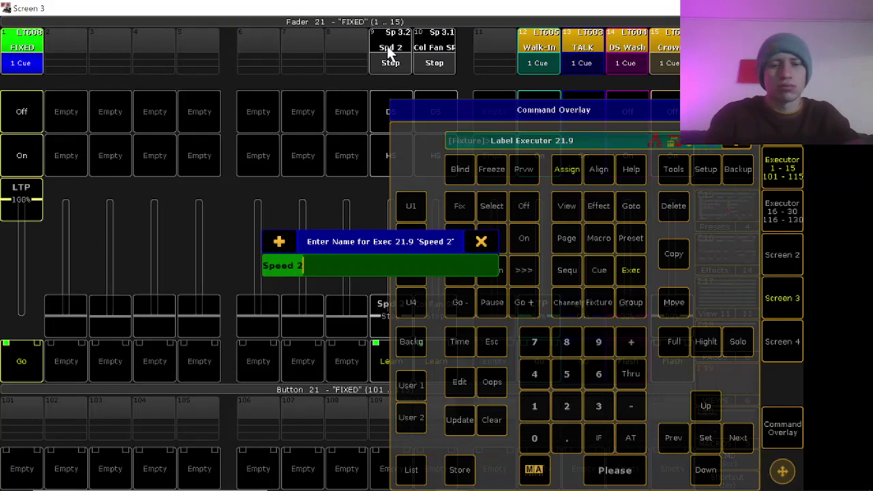
{"action": "type", "text": "Fast "}
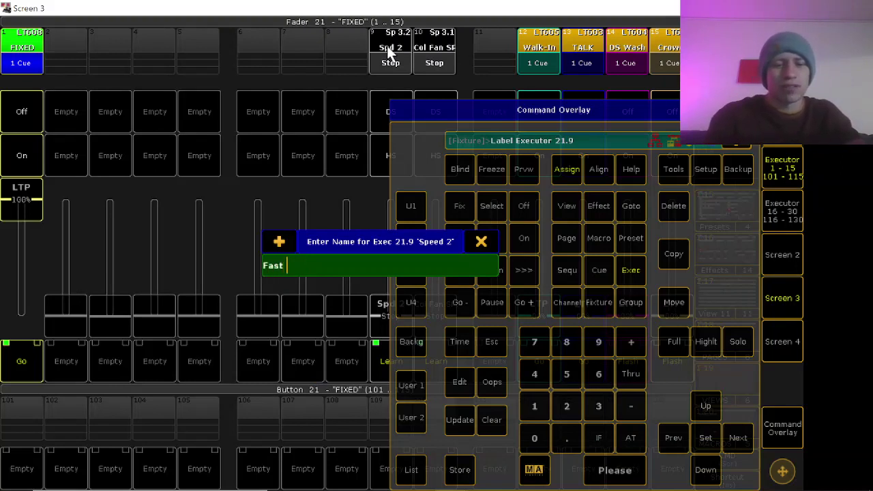
{"action": "type", "text": "Boi"}
{"action": "key", "text": "Return"}
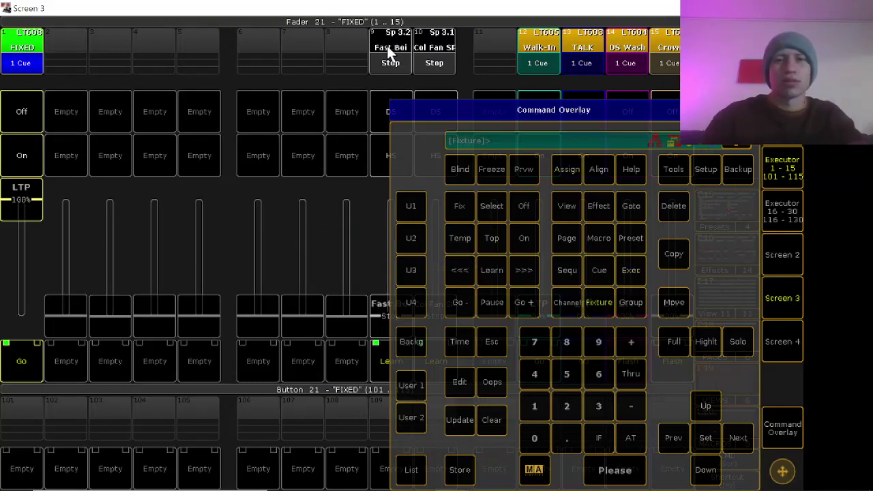
{"action": "left_click", "coordinate": [812, 276]}
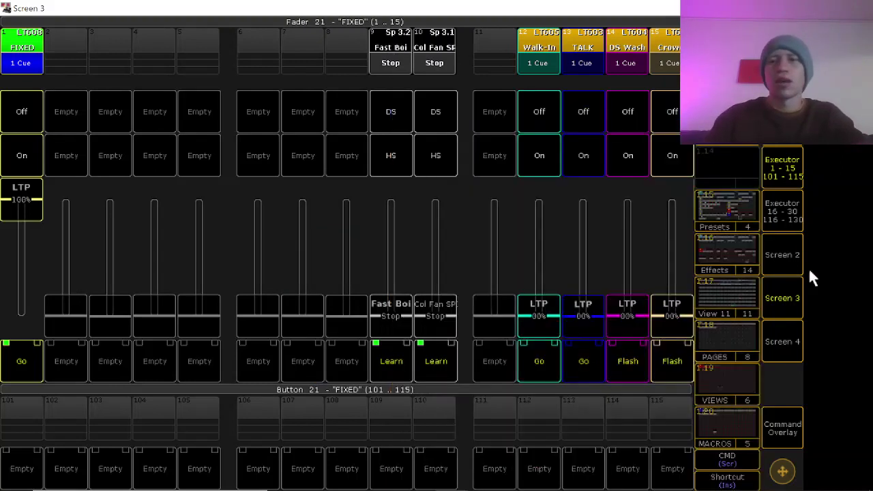
Change the speed group of effect 627's three COLORRGB lines to Fast Boi and close the effect editor.
{"action": "left_click", "coordinate": [780, 195]}
{"action": "left_click", "coordinate": [602, 352]}
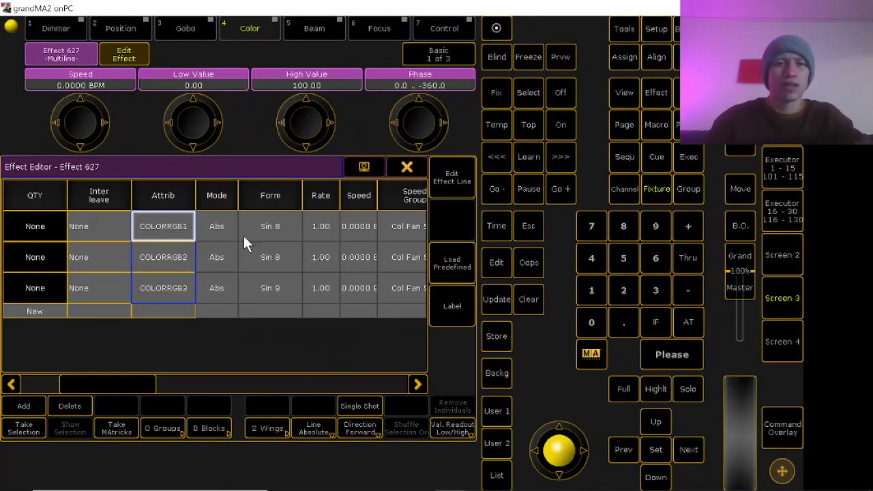
{"action": "left_click_drag", "start_coordinate": [399, 232], "coordinate": [399, 287]}
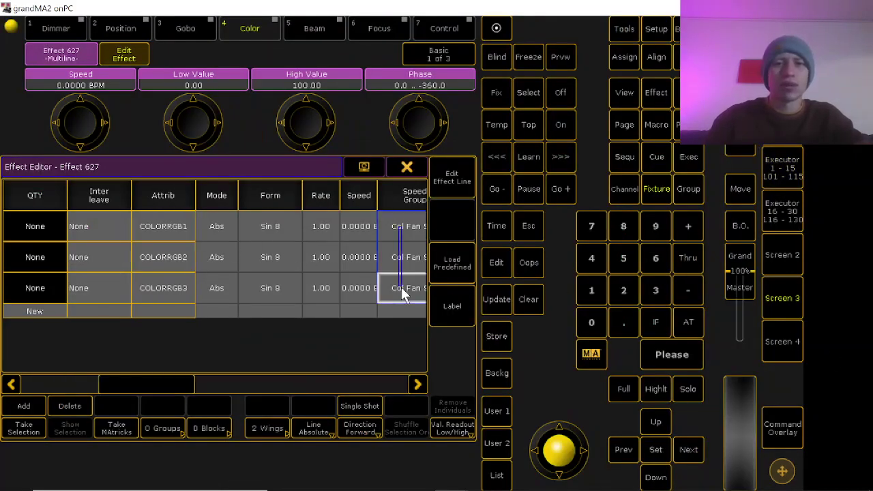
{"action": "left_click", "coordinate": [399, 226]}
{"action": "left_click", "coordinate": [433, 224]}
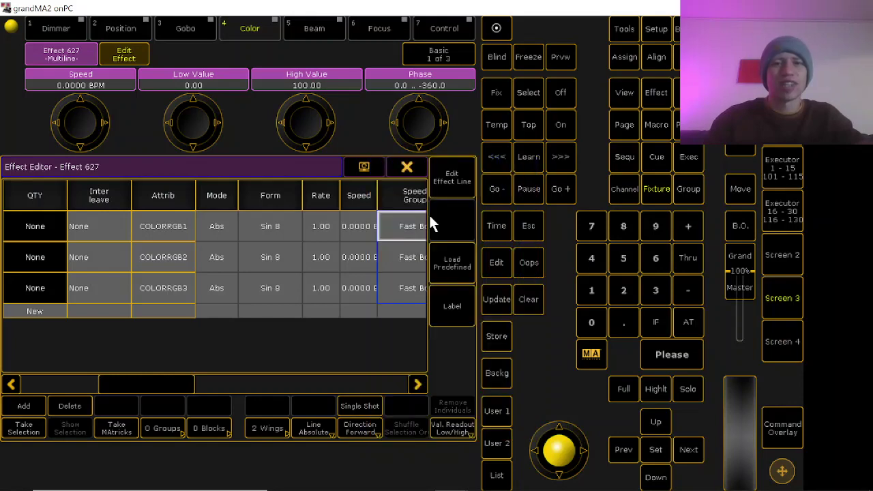
{"action": "left_click", "coordinate": [407, 167]}
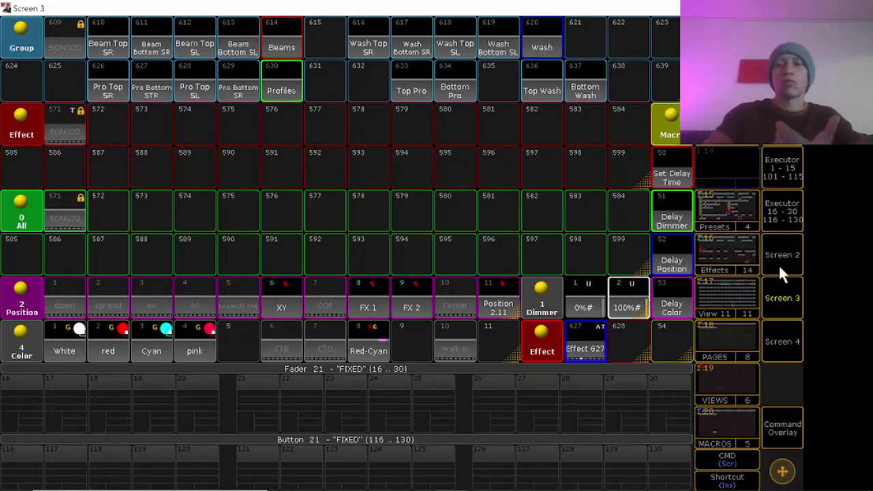
{"action": "left_click", "coordinate": [781, 168]}
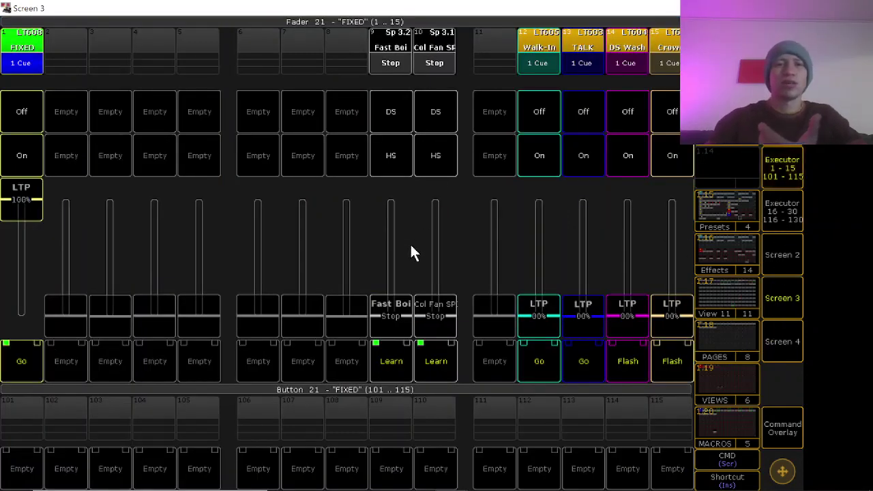
{"action": "left_click", "coordinate": [402, 334]}
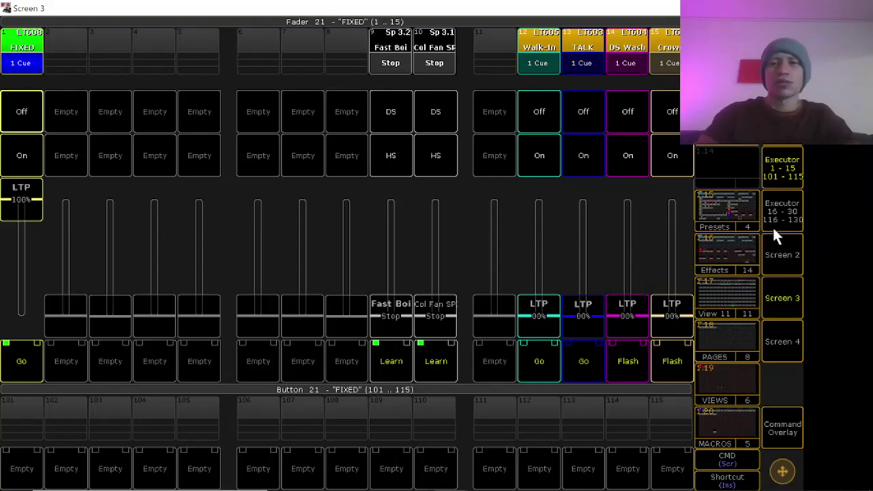
{"action": "left_click", "coordinate": [782, 208]}
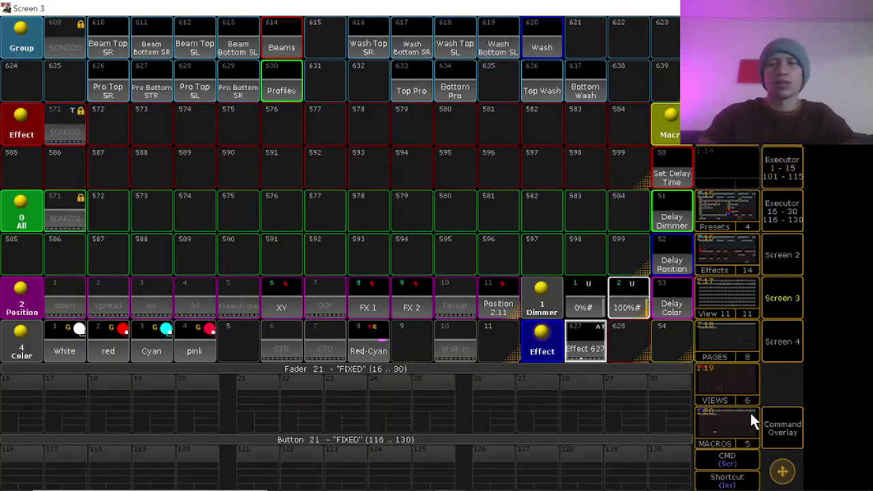
Delete effect 627 from the effect pool.
{"action": "left_click", "coordinate": [781, 428]}
{"action": "left_click", "coordinate": [683, 212]}
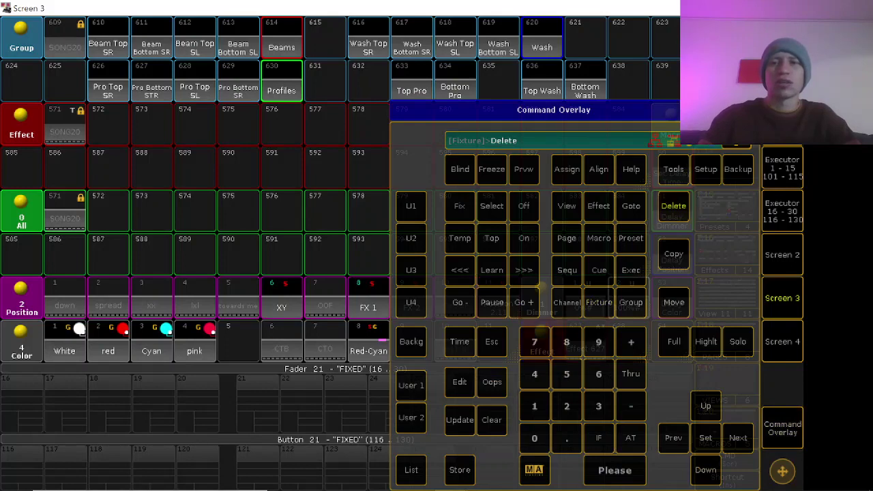
{"action": "left_click", "coordinate": [551, 351]}
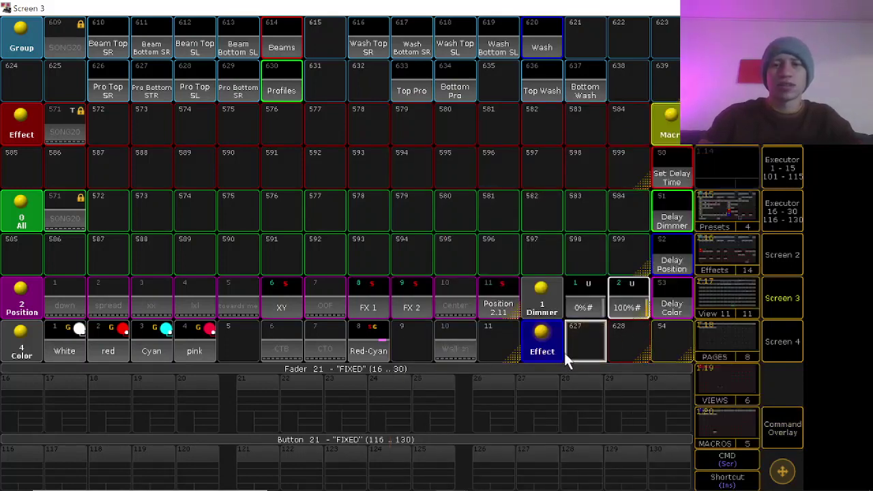
{"action": "left_click", "coordinate": [663, 358]}
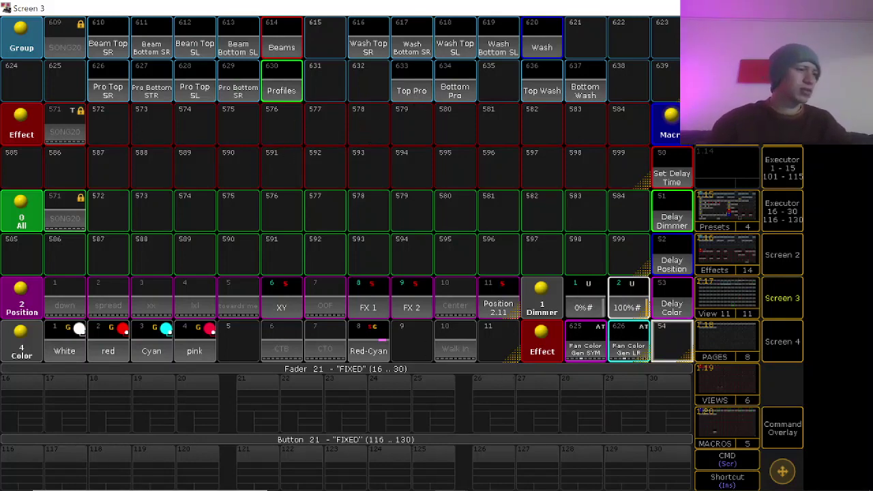
{"action": "mouse_move", "coordinate": [253, 95]}
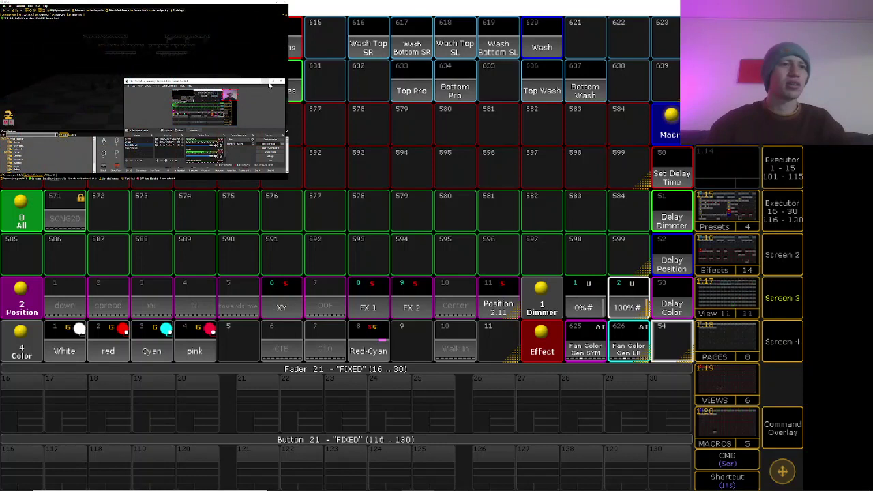
{"action": "left_click", "coordinate": [501, 338]}
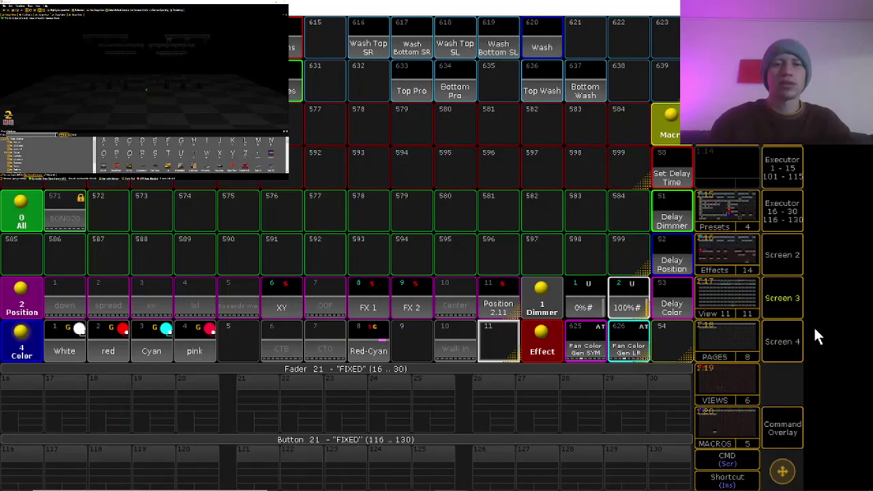
Switch to the SONG20 page and display its executors 16 to 30.
{"action": "left_click", "coordinate": [779, 257]}
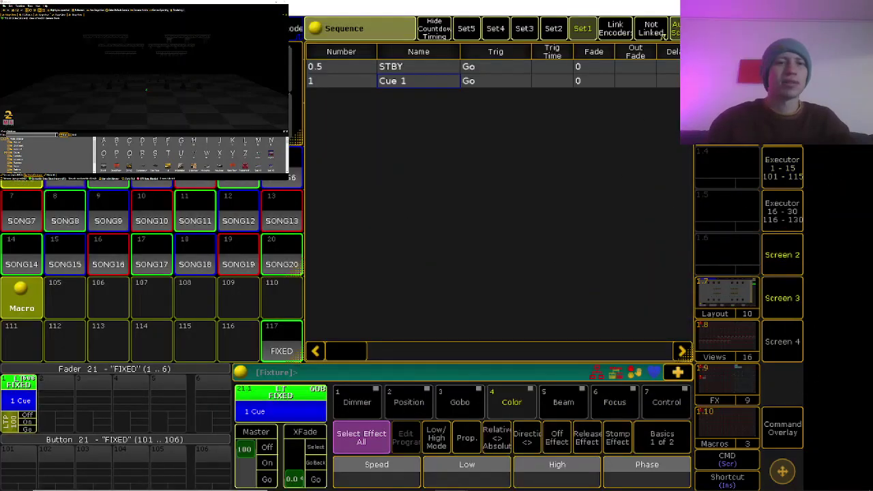
{"action": "left_click", "coordinate": [287, 267]}
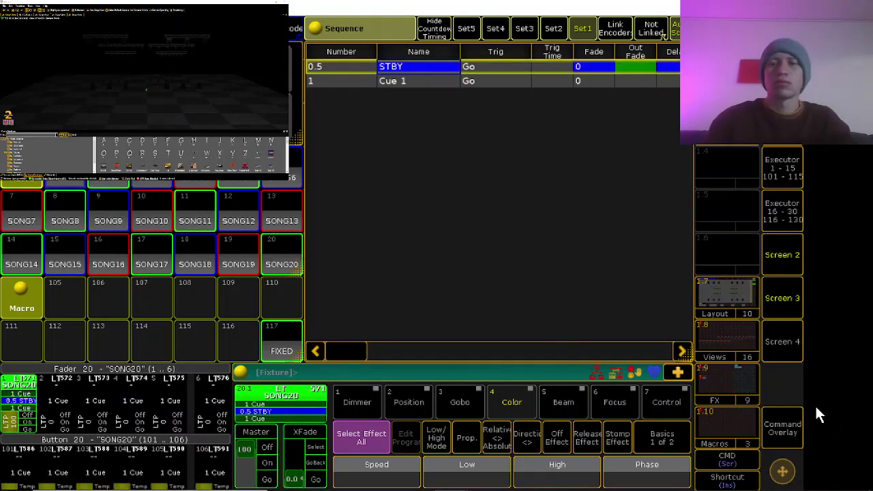
{"action": "left_click", "coordinate": [783, 172]}
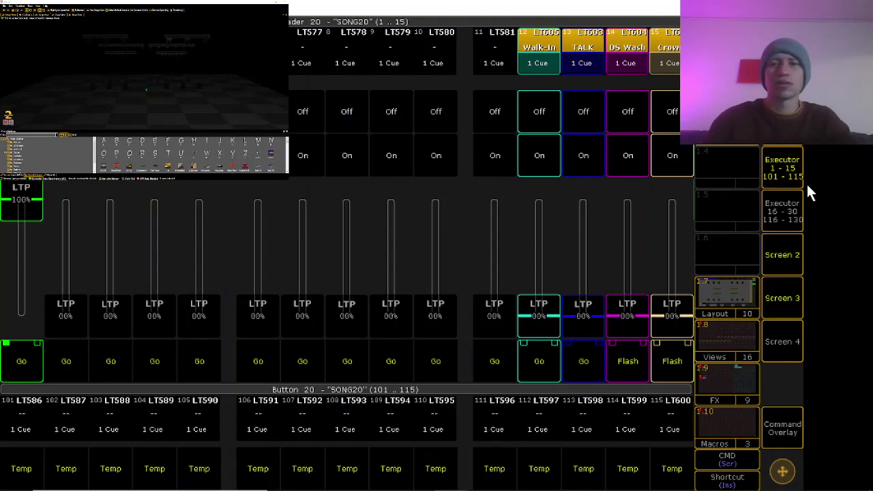
{"action": "left_click", "coordinate": [786, 217]}
Try to move executor 23 of the SONG20 page to page 21.
{"action": "left_click", "coordinate": [783, 427]}
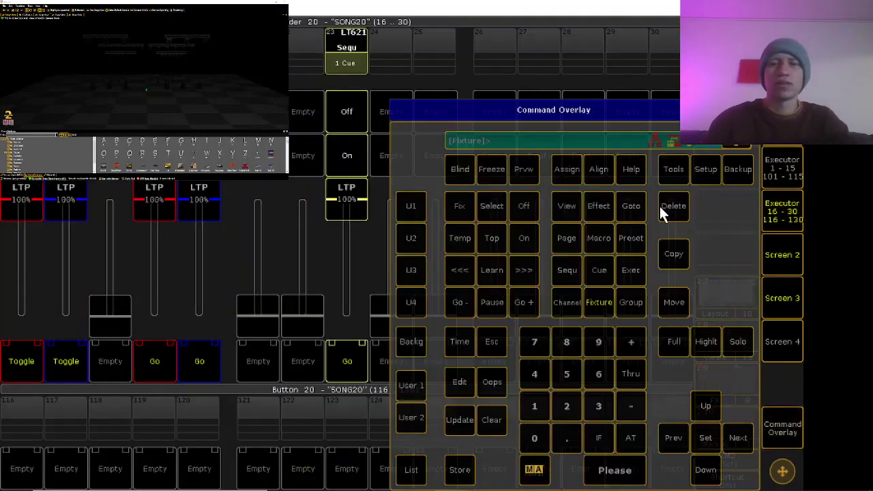
{"action": "left_click", "coordinate": [677, 303]}
{"action": "left_click", "coordinate": [362, 68]}
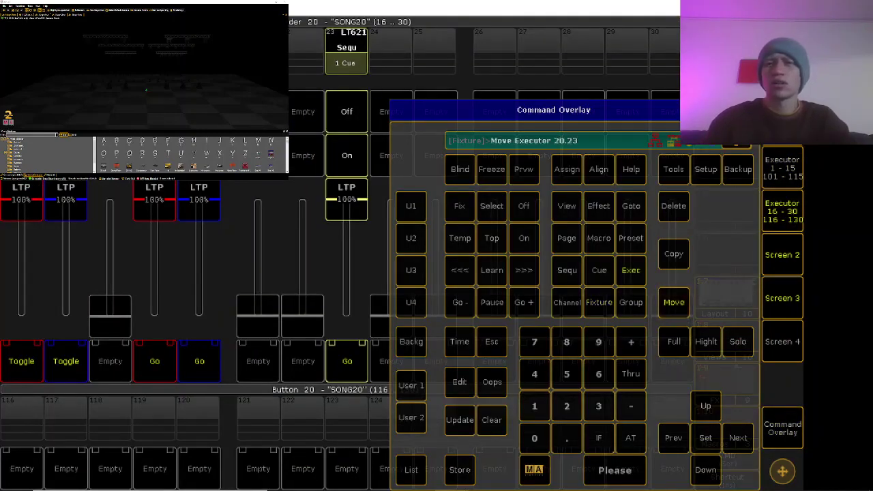
{"action": "key", "text": "Escape"}
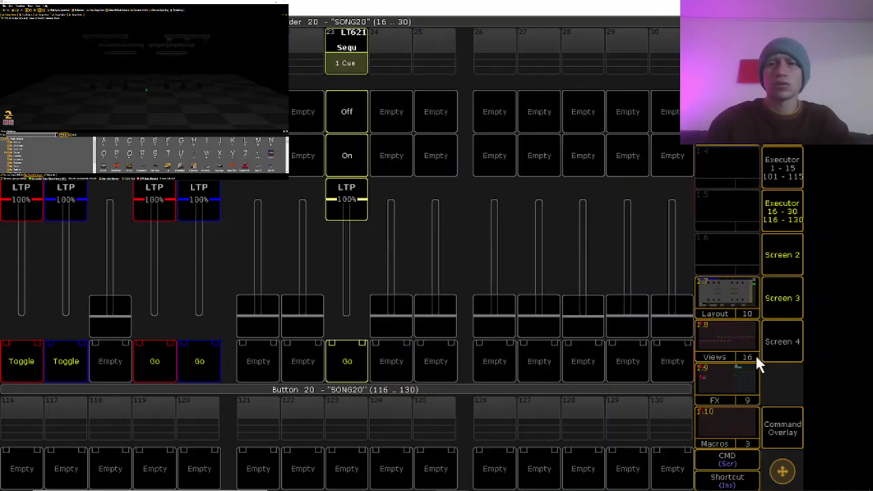
{"action": "left_click", "coordinate": [781, 422]}
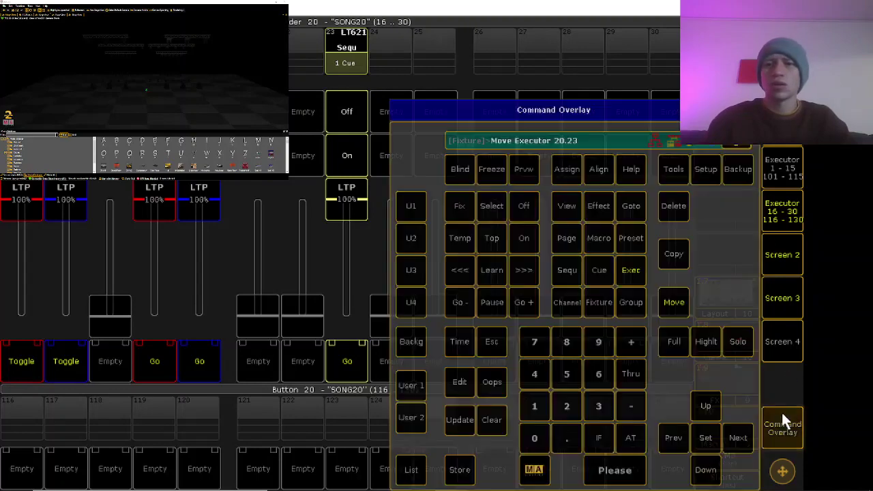
{"action": "left_click", "coordinate": [566, 238]}
{"action": "left_click", "coordinate": [563, 405]}
{"action": "left_click", "coordinate": [534, 406]}
{"action": "left_click", "coordinate": [614, 470]}
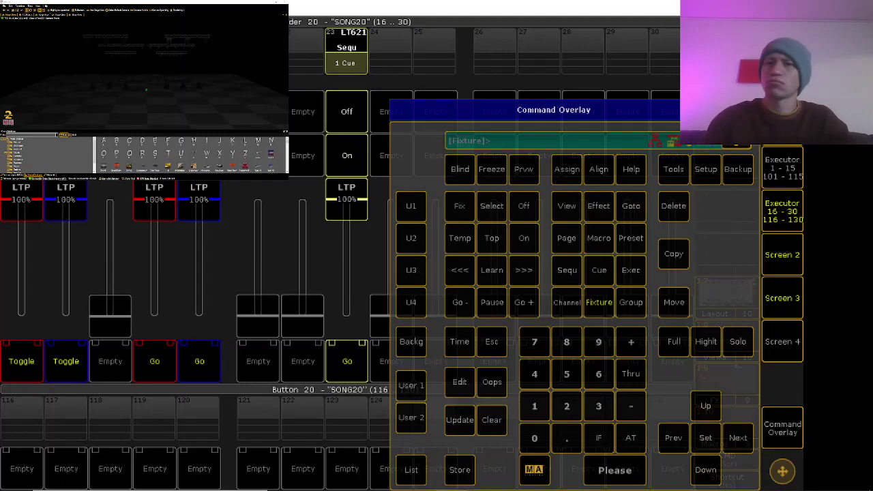
{"action": "left_click", "coordinate": [686, 247]}
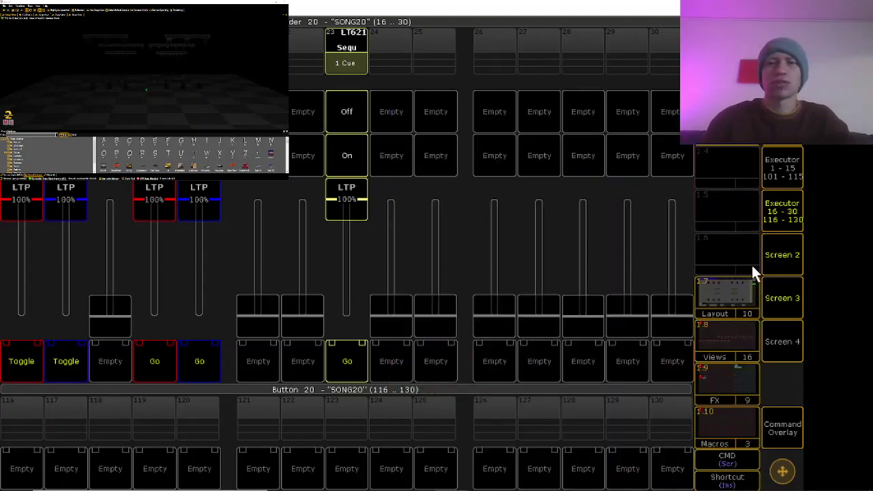
Copy executor 23 from the SONG20 page to executor 23 on the FIXED page.
{"action": "left_click", "coordinate": [781, 427]}
{"action": "left_click", "coordinate": [675, 254]}
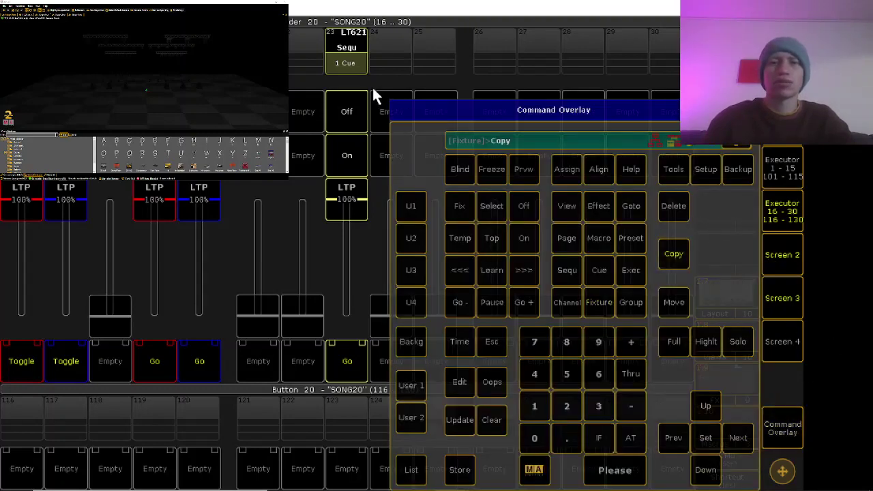
{"action": "left_click", "coordinate": [360, 51]}
{"action": "left_click", "coordinate": [750, 109]}
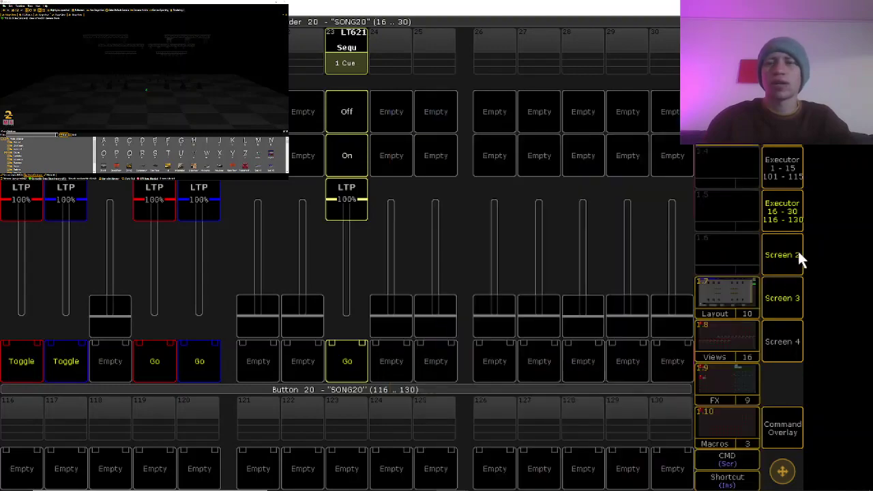
{"action": "left_click", "coordinate": [789, 265]}
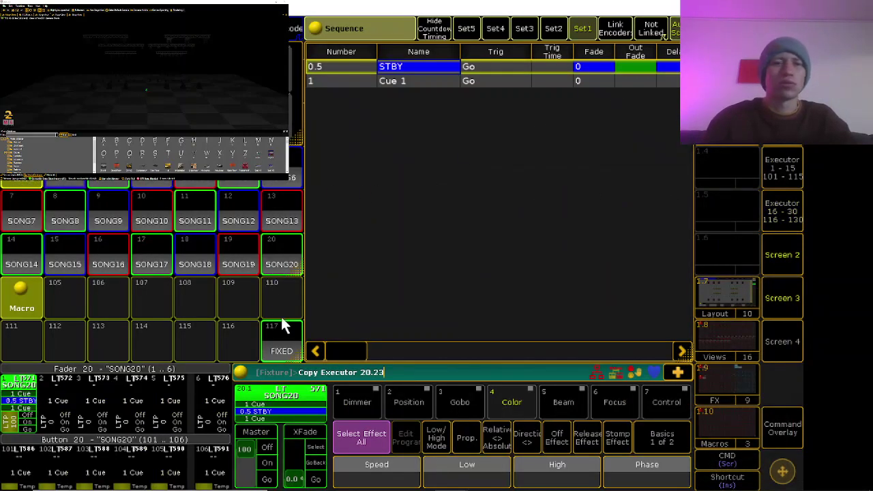
{"action": "left_click", "coordinate": [282, 334]}
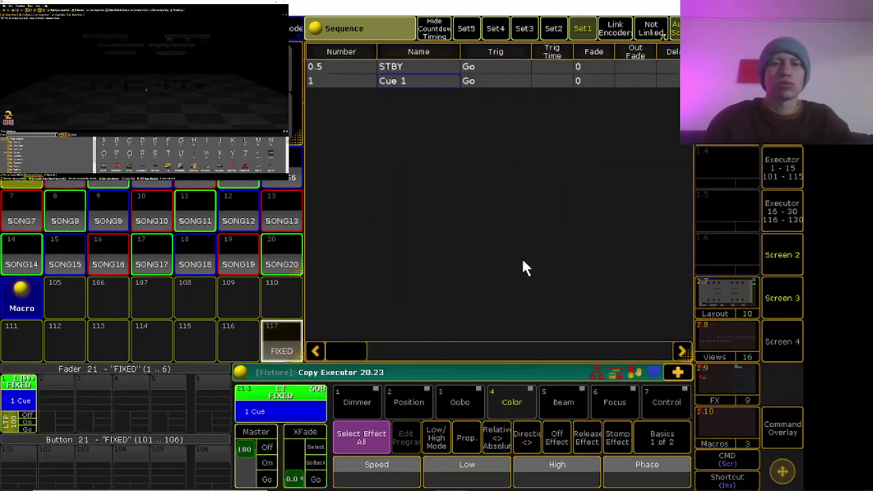
{"action": "left_click", "coordinate": [787, 222]}
{"action": "left_click", "coordinate": [354, 45]}
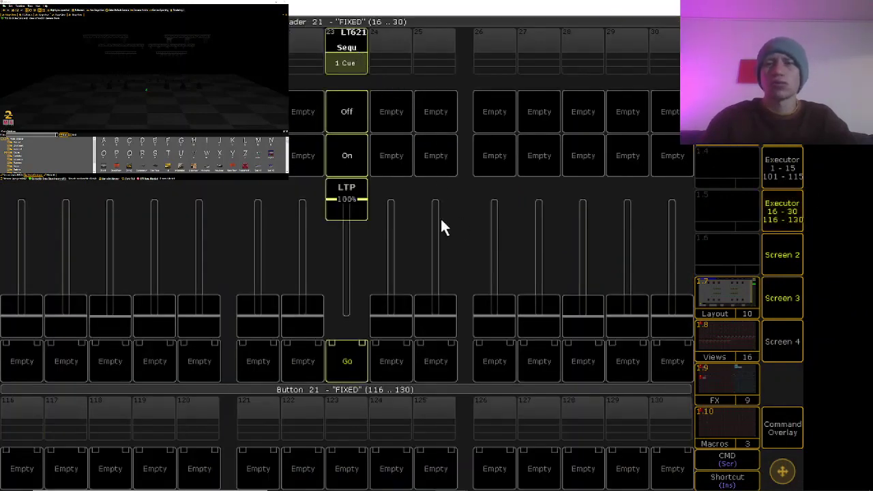
Run the copied sequence on executor 23 of the FIXED page and pull its fader down to 0%.
{"action": "left_click", "coordinate": [345, 359]}
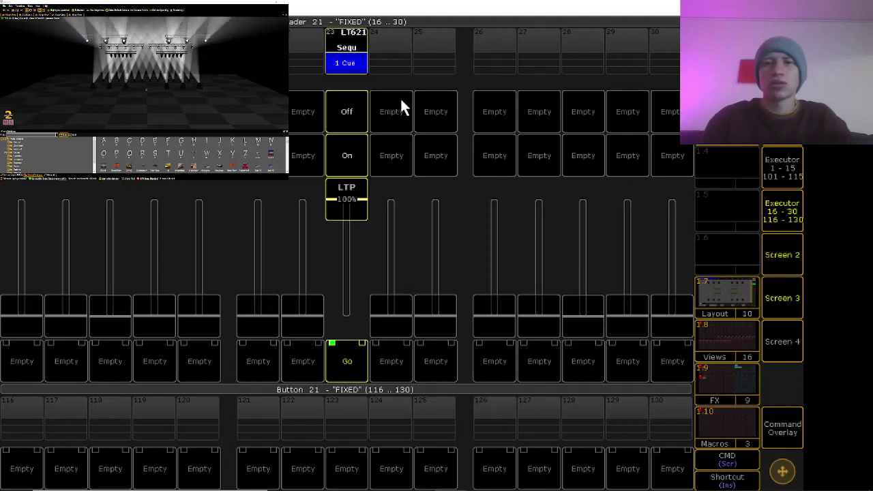
{"action": "left_click", "coordinate": [759, 181]}
{"action": "left_click", "coordinate": [777, 224]}
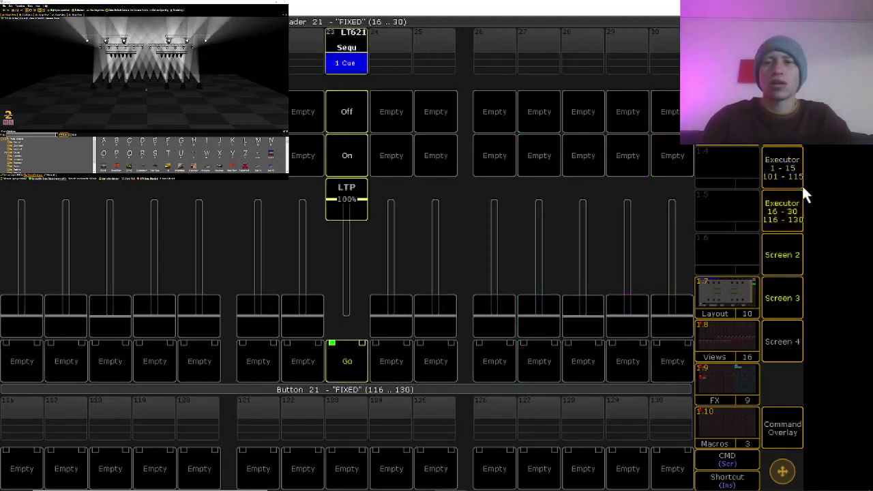
{"action": "left_click_drag", "start_coordinate": [347, 204], "coordinate": [347, 348]}
Move executor 23 of the FIXED page to executor 7 and close the command overlay.
{"action": "left_click", "coordinate": [795, 424]}
{"action": "left_click", "coordinate": [674, 302]}
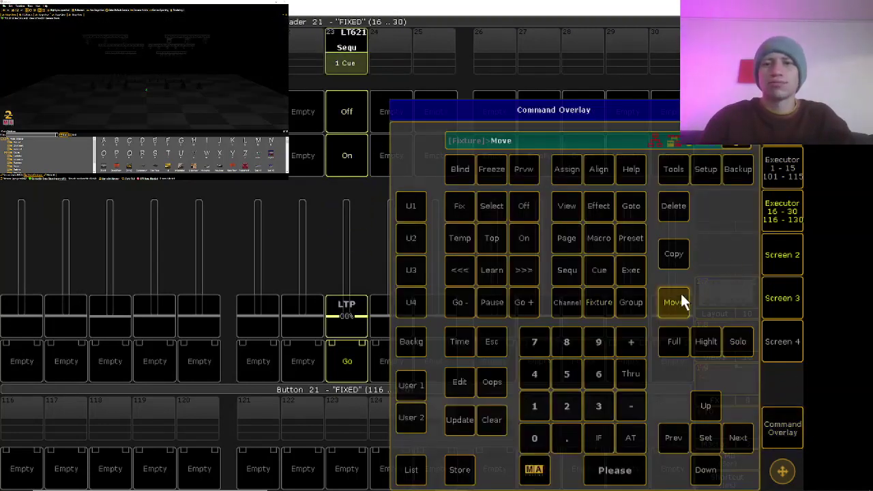
{"action": "left_click", "coordinate": [355, 64]}
{"action": "left_click", "coordinate": [784, 164]}
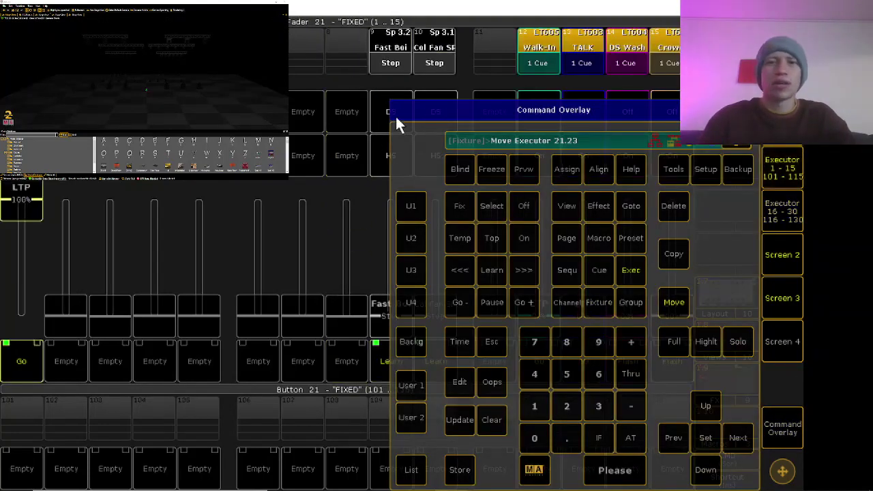
{"action": "left_click", "coordinate": [306, 55]}
{"action": "left_click", "coordinate": [782, 427]}
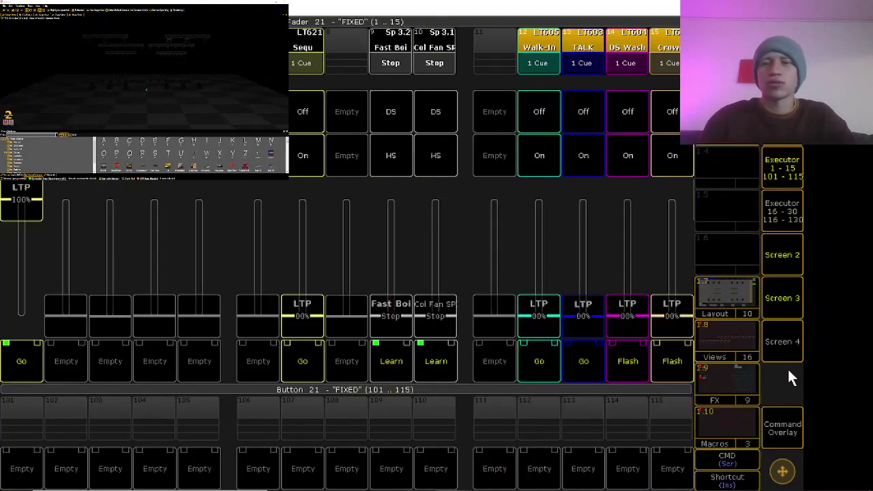
Label executor 7 on the FIXED page "ON".
{"action": "left_click", "coordinate": [783, 427]}
{"action": "left_click", "coordinate": [564, 180]}
{"action": "left_click", "coordinate": [565, 181]}
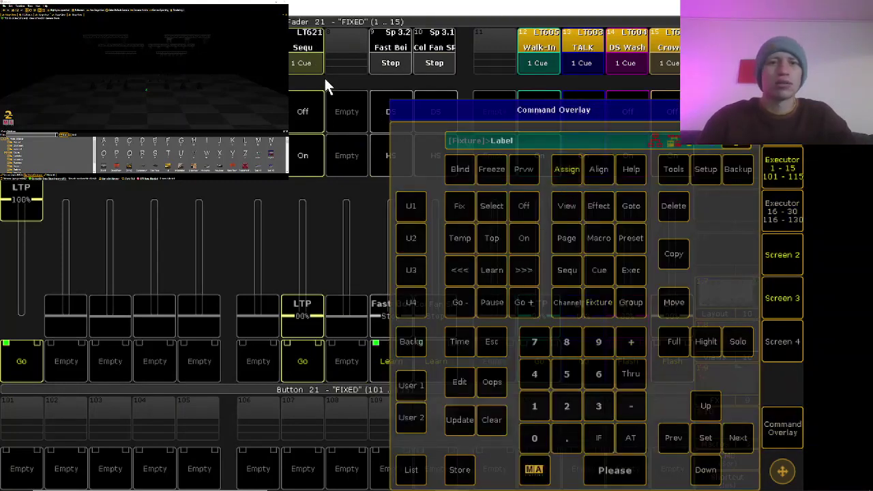
{"action": "left_click", "coordinate": [302, 62]}
{"action": "type", "text": "o"}
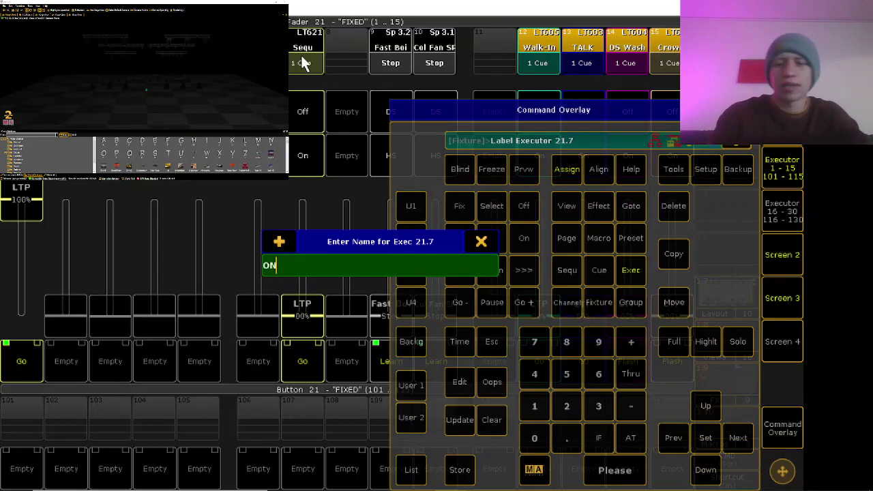
{"action": "key", "text": "Return"}
Clear the programmer, raise the ON executor's fader to 100%, and close the command overlay.
{"action": "left_click", "coordinate": [492, 418]}
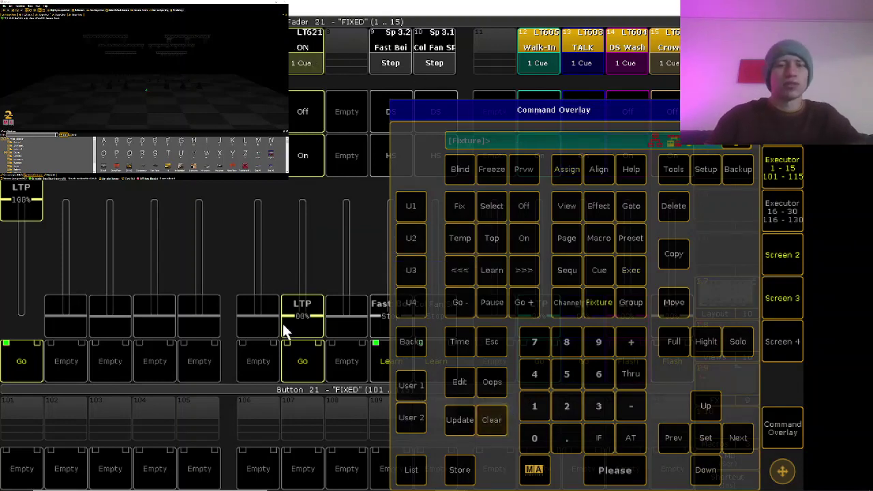
{"action": "left_click_drag", "start_coordinate": [286, 328], "coordinate": [288, 123]}
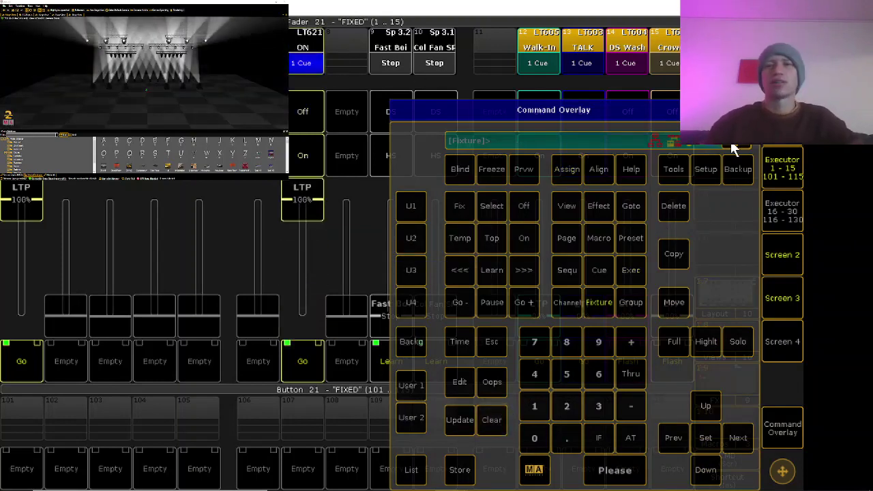
{"action": "left_click", "coordinate": [804, 236]}
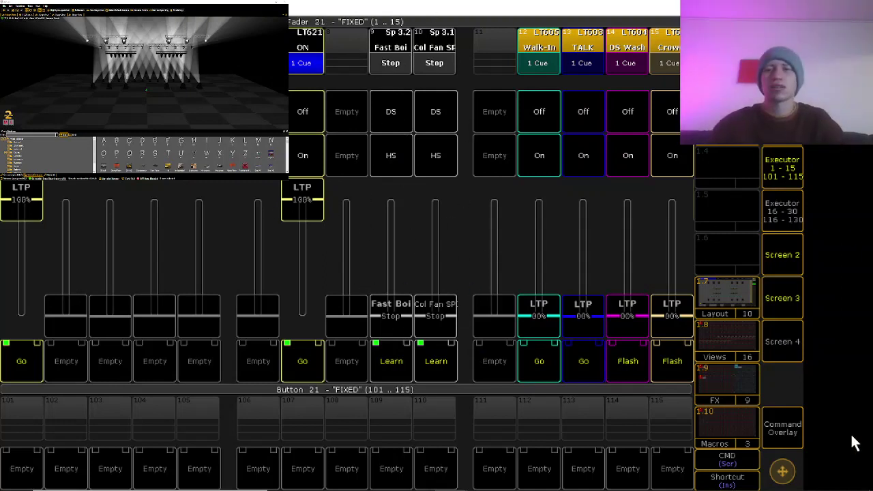
Delete the Fast Boi speed master from executor 9 on the FIXED page and close the command overlay.
{"action": "left_click", "coordinate": [795, 428]}
{"action": "left_click", "coordinate": [675, 205]}
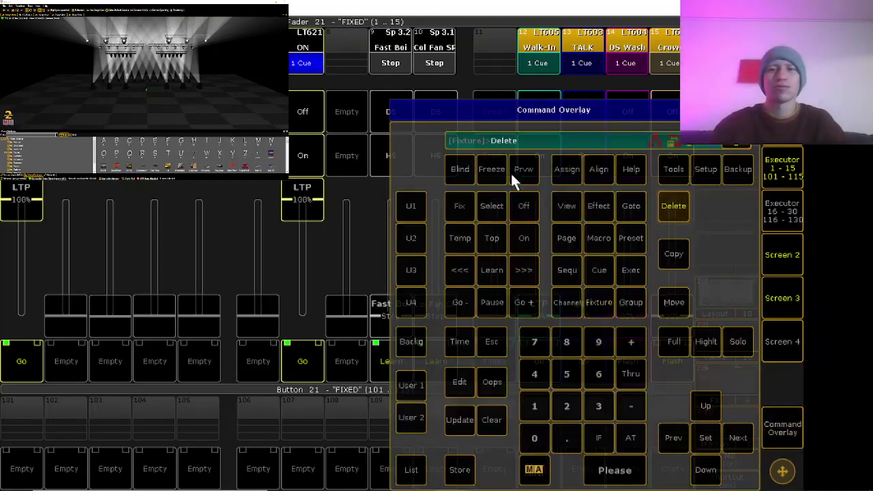
{"action": "left_click", "coordinate": [409, 62]}
{"action": "left_click", "coordinate": [795, 430]}
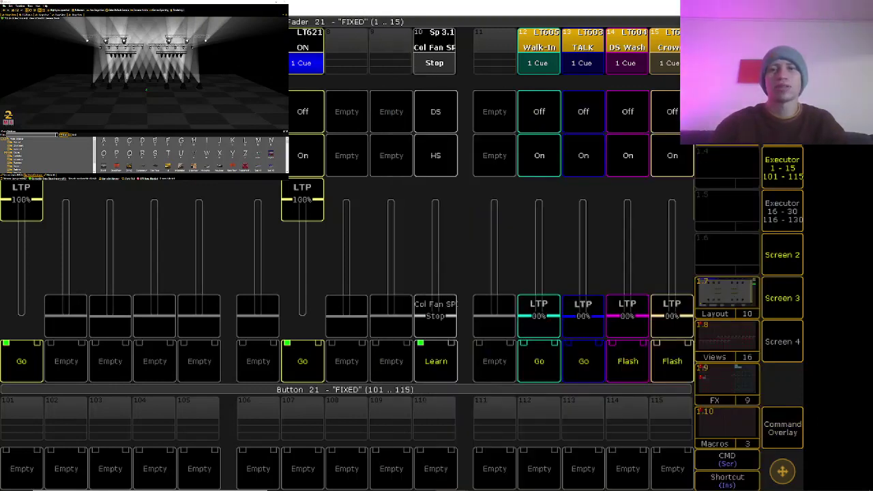
{"action": "left_click", "coordinate": [794, 428]}
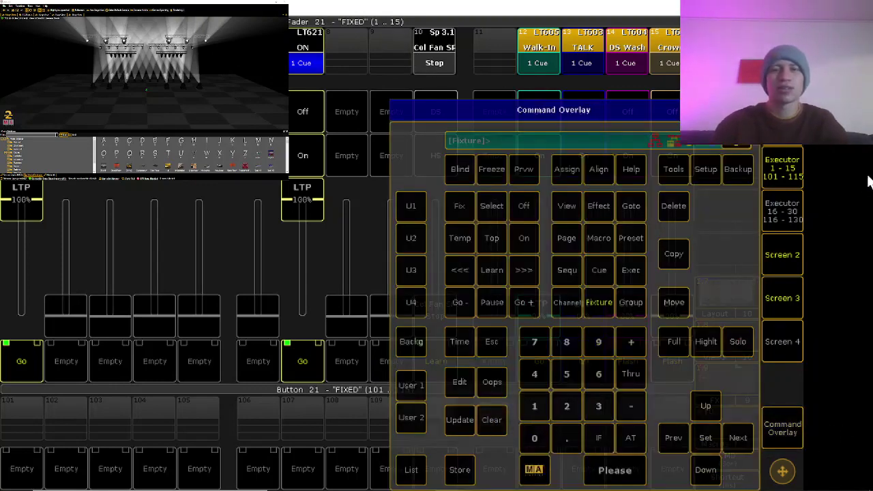
{"action": "key", "text": "Escape"}
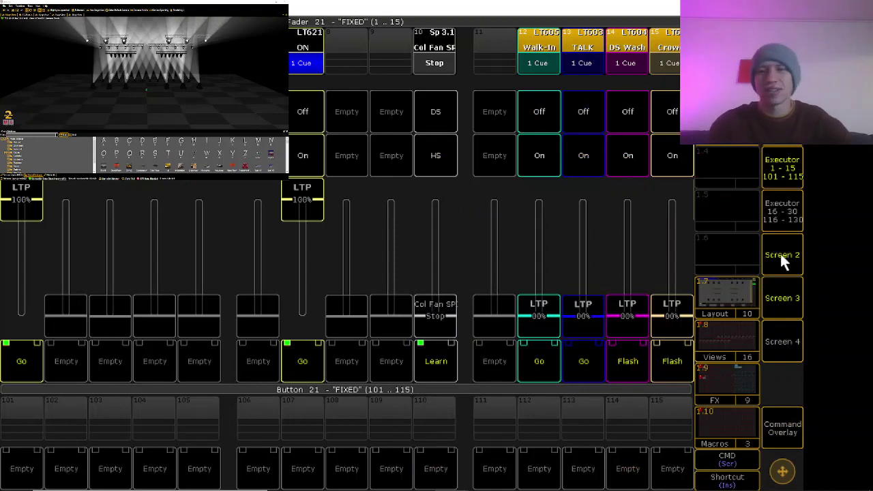
Display the fixture Layout view on screen 2.
{"action": "left_click", "coordinate": [785, 170]}
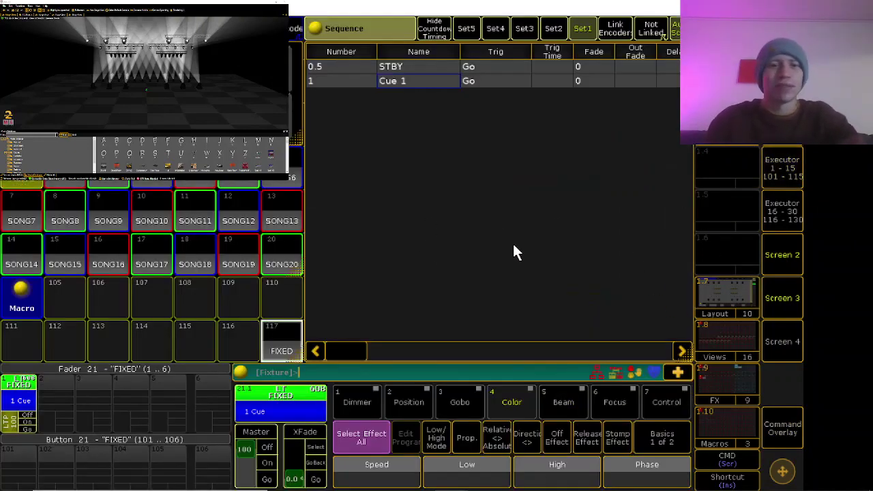
{"action": "left_click", "coordinate": [706, 335]}
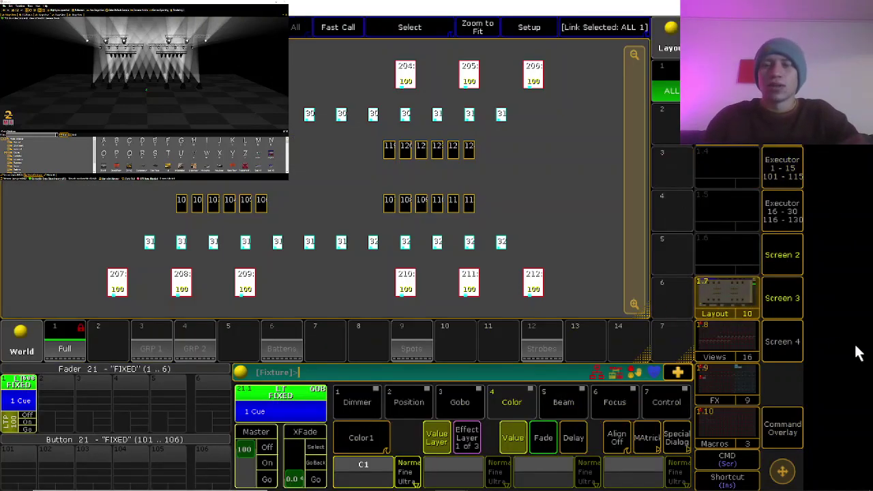
Select the Top Pro group and set the Low Value of all four Fan Color Gen SYM effect lines to 4.3 Cyan.
{"action": "left_click", "coordinate": [793, 293]}
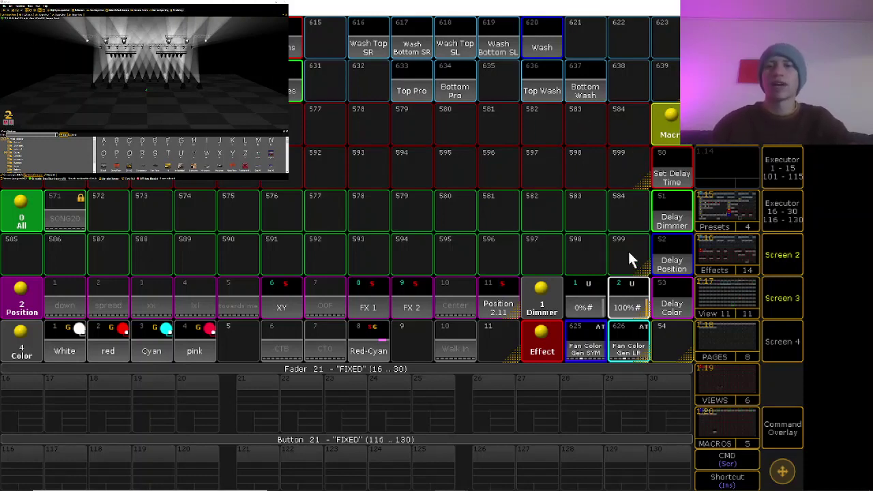
{"action": "left_click", "coordinate": [412, 90]}
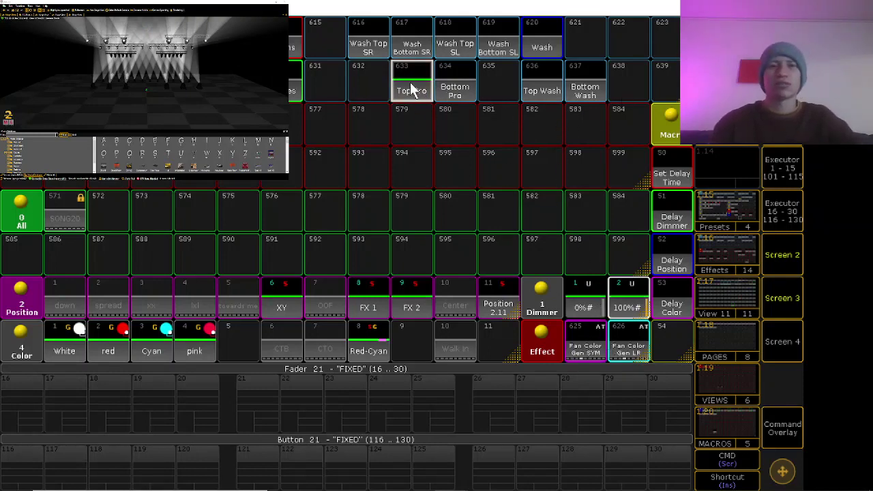
{"action": "left_click", "coordinate": [595, 349]}
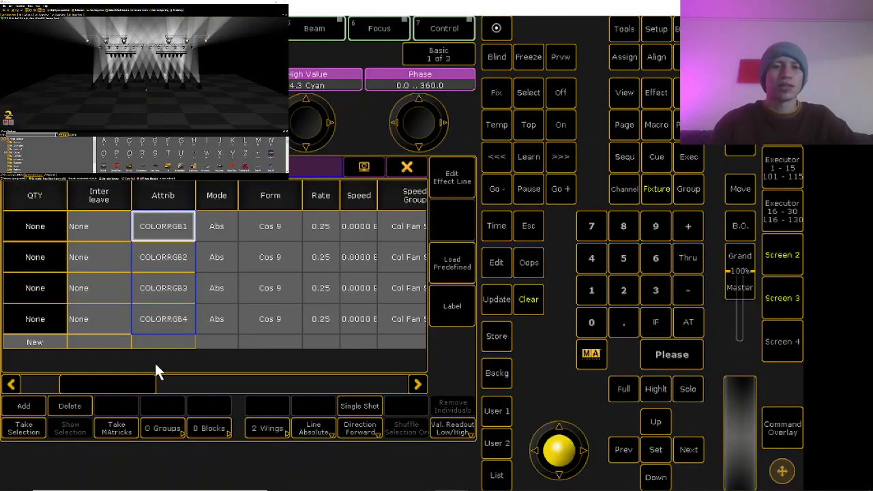
{"action": "left_click_drag", "start_coordinate": [132, 383], "coordinate": [220, 380]}
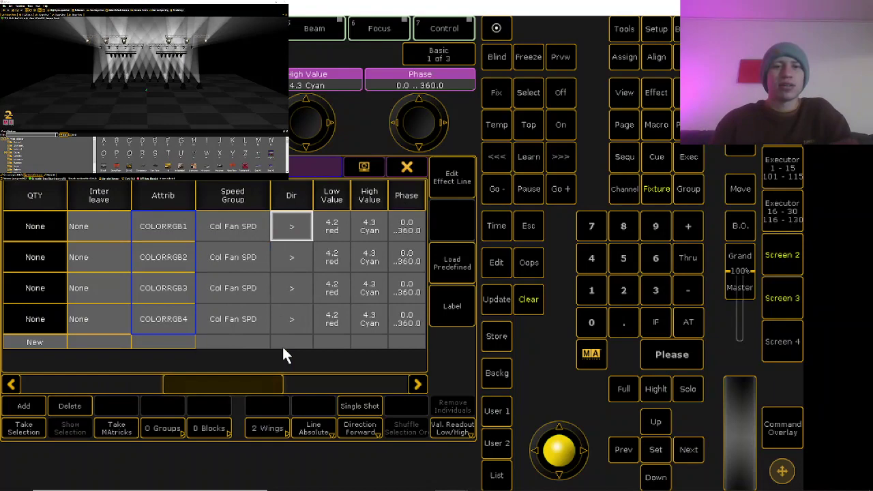
{"action": "left_click_drag", "start_coordinate": [331, 226], "coordinate": [336, 318]}
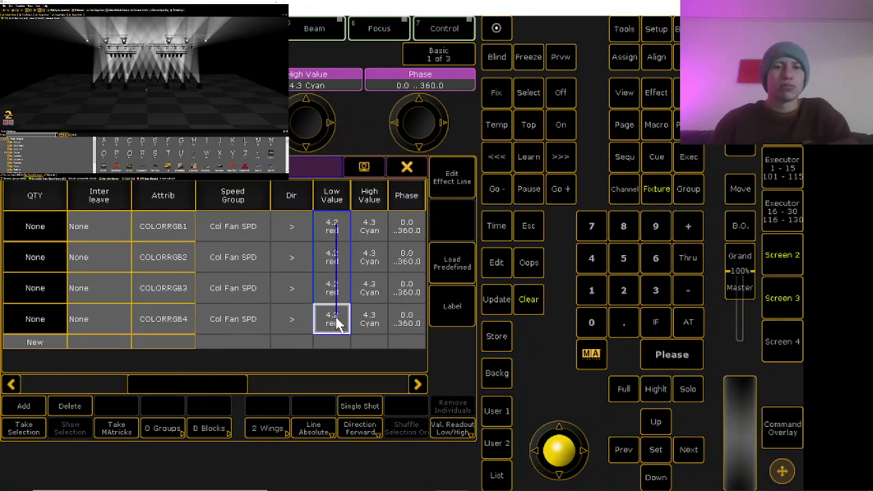
{"action": "left_click", "coordinate": [337, 245]}
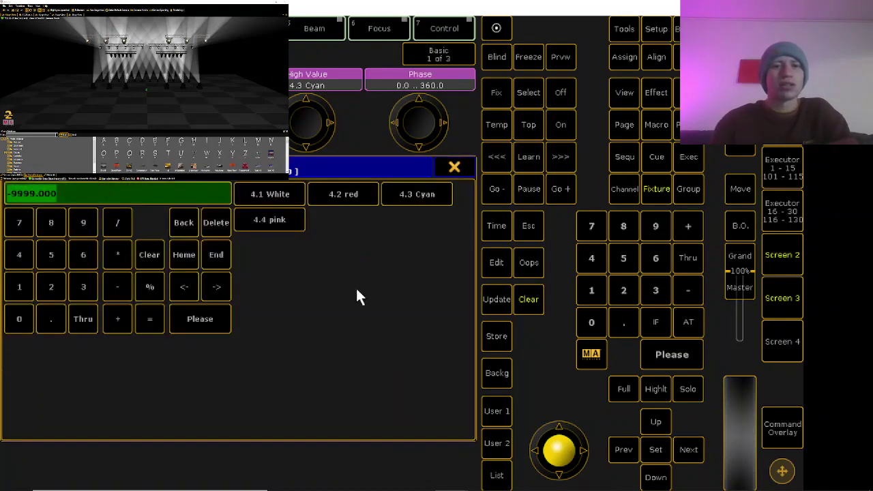
{"action": "left_click", "coordinate": [417, 194]}
Set the High Value of all four effect lines to 4.4 pink and close the effect editor.
{"action": "left_click_drag", "start_coordinate": [369, 228], "coordinate": [372, 319]}
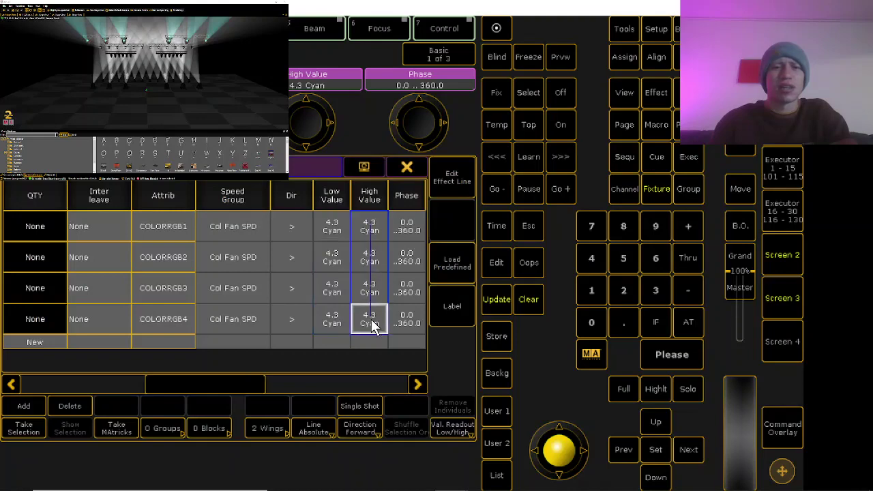
{"action": "left_click", "coordinate": [368, 232]}
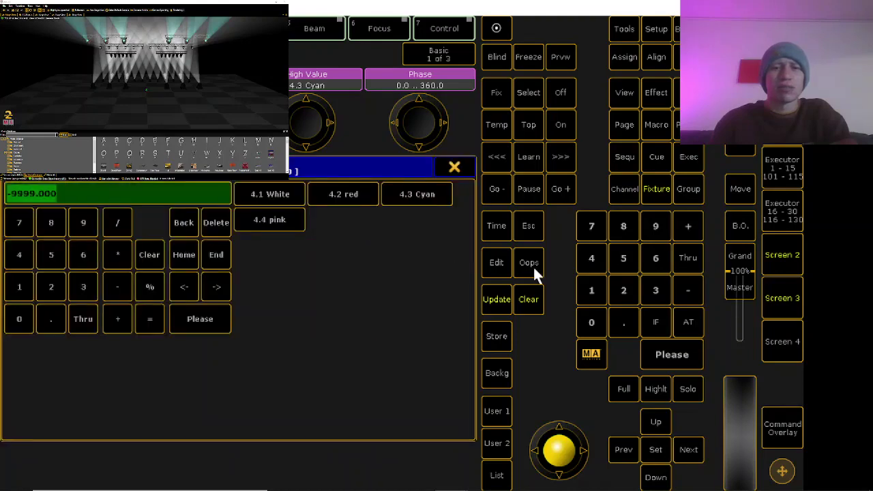
{"action": "left_click", "coordinate": [286, 221]}
{"action": "left_click", "coordinate": [408, 170]}
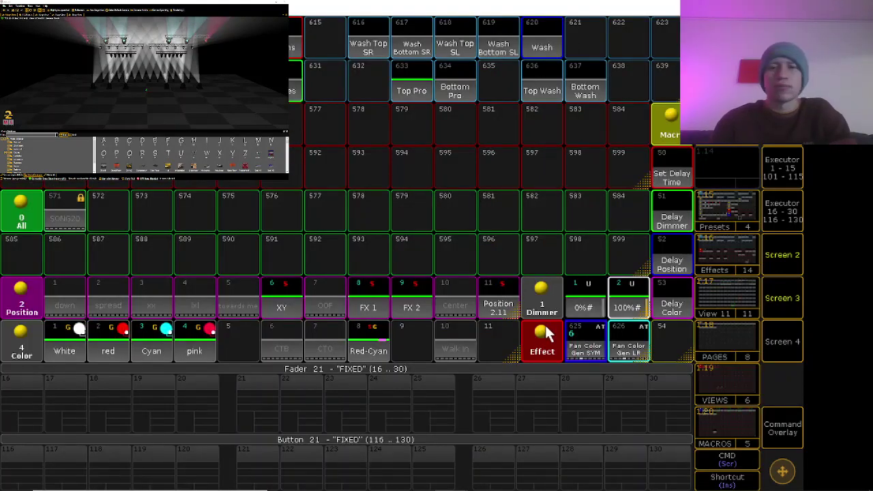
Apply the Fan Color Gen SYM effect separately to the Top Pro, Bottom Pro, Top Wash and Bottom Wash groups.
{"action": "left_click", "coordinate": [431, 95]}
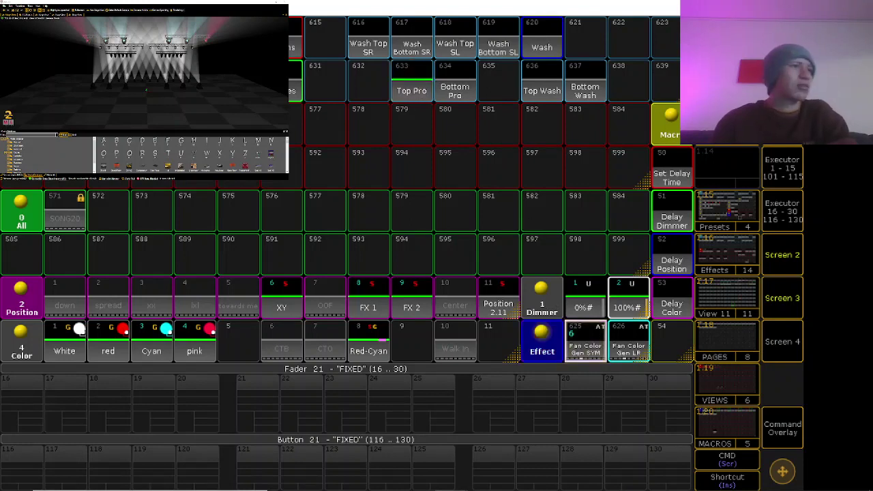
{"action": "left_click", "coordinate": [457, 87]}
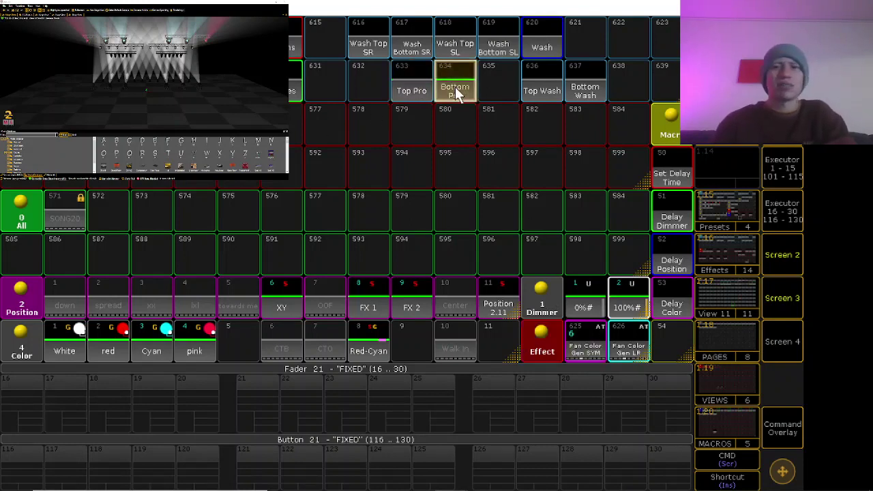
{"action": "left_click", "coordinate": [588, 340]}
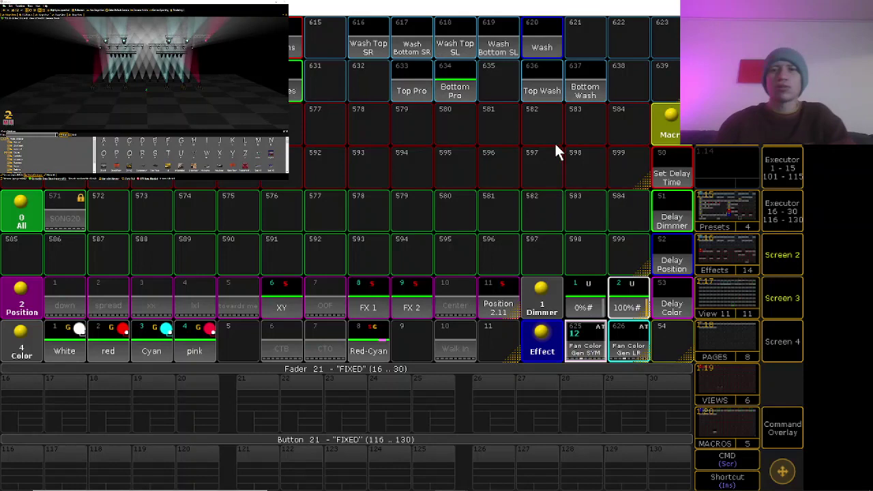
{"action": "left_click", "coordinate": [549, 99]}
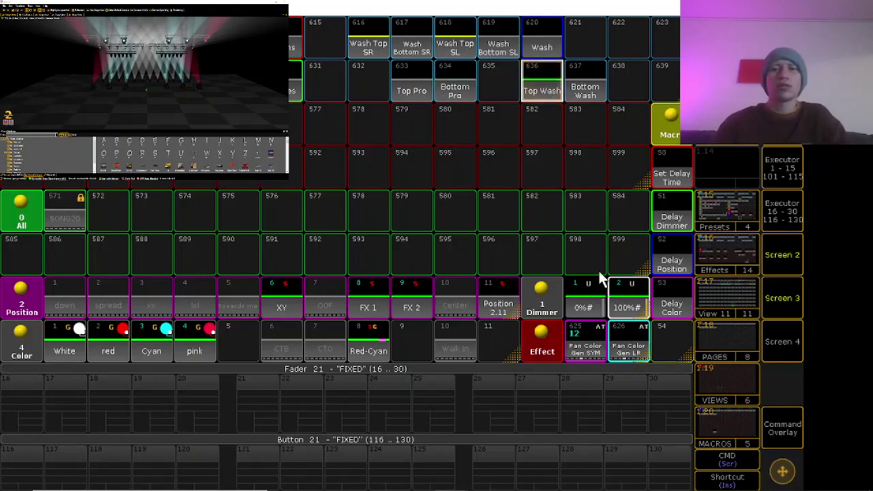
{"action": "left_click", "coordinate": [582, 338]}
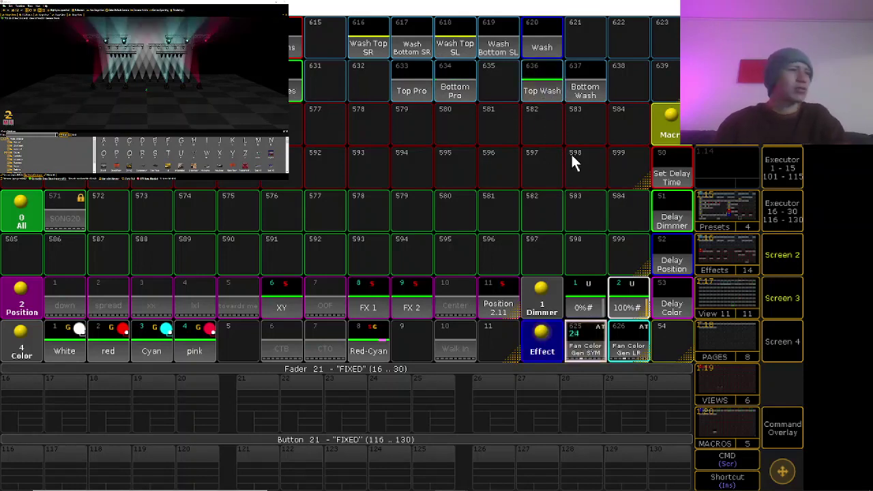
{"action": "left_click", "coordinate": [585, 90]}
{"action": "left_click", "coordinate": [592, 335]}
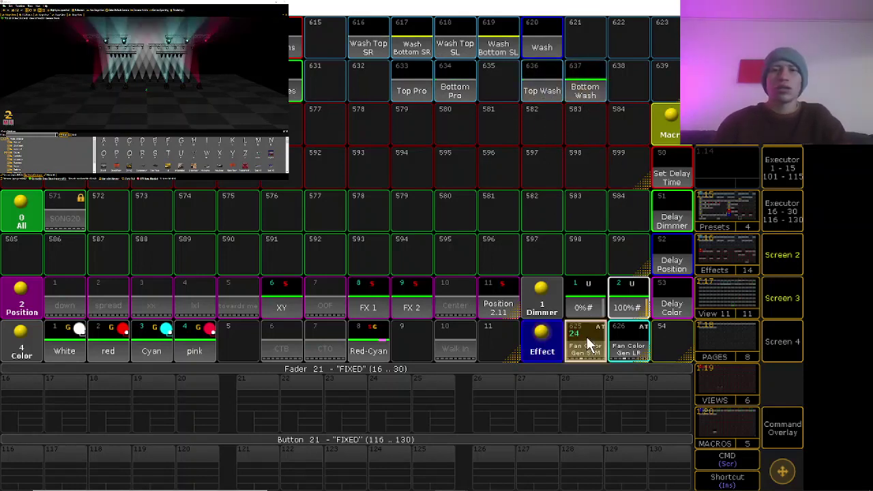
Run the color fan by raising the Col Fan SPD speed master to about 15 BPM and bring it back to Stop.
{"action": "left_click", "coordinate": [784, 178]}
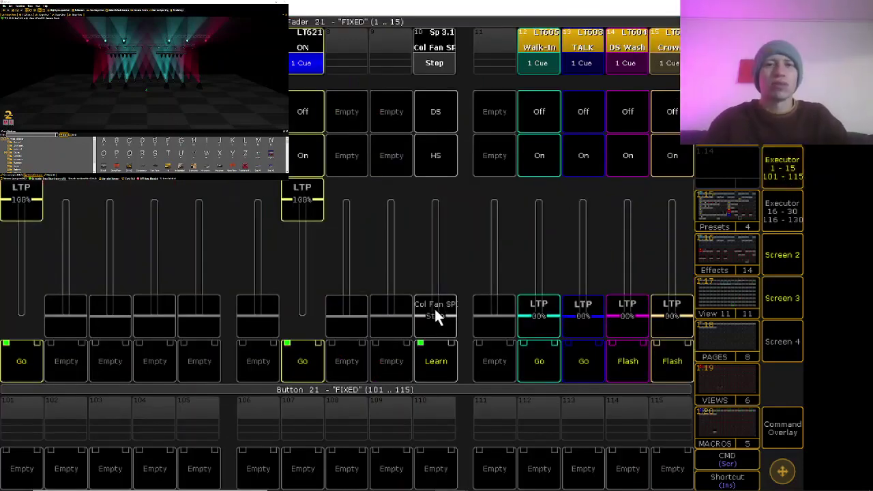
{"action": "left_click", "coordinate": [440, 157]}
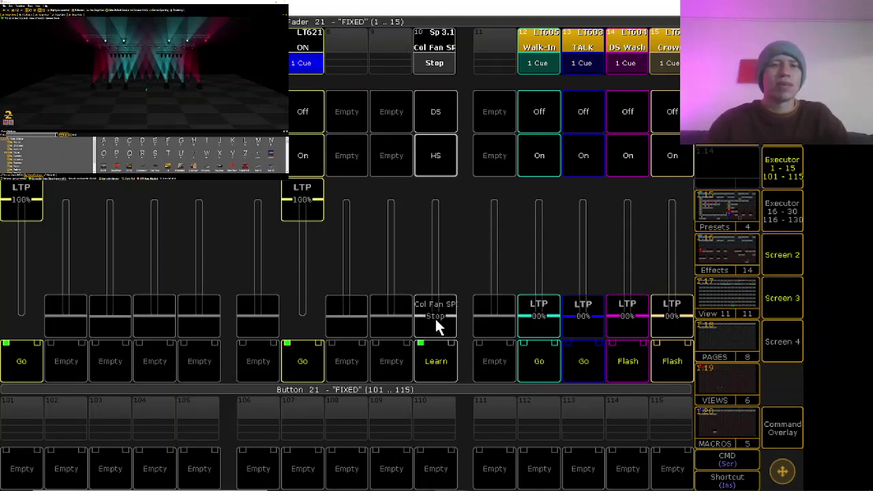
{"action": "left_click_drag", "start_coordinate": [434, 316], "coordinate": [439, 256]}
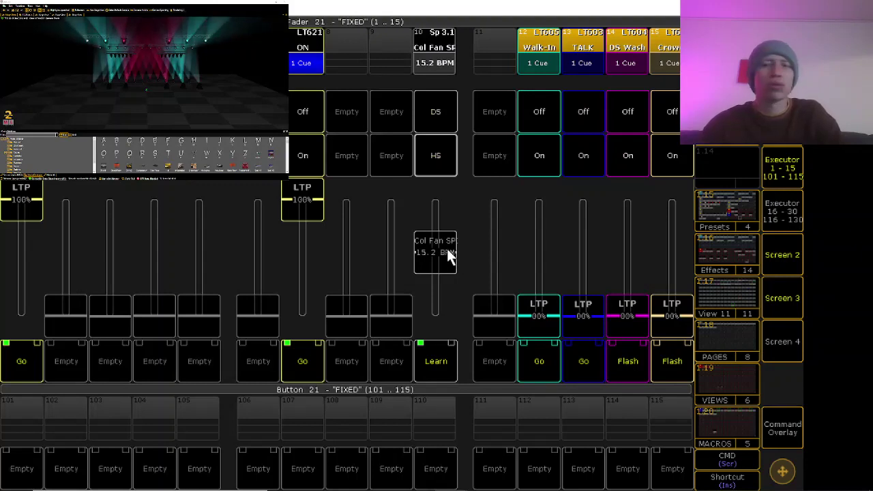
{"action": "left_click_drag", "start_coordinate": [447, 249], "coordinate": [443, 309]}
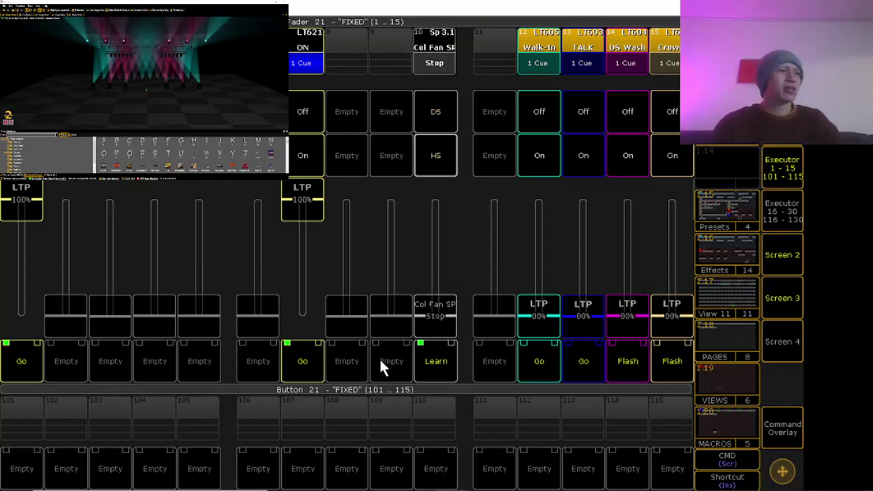
Start a store command with the data source set to Output and the selection set to All for selected.
{"action": "left_click", "coordinate": [784, 213]}
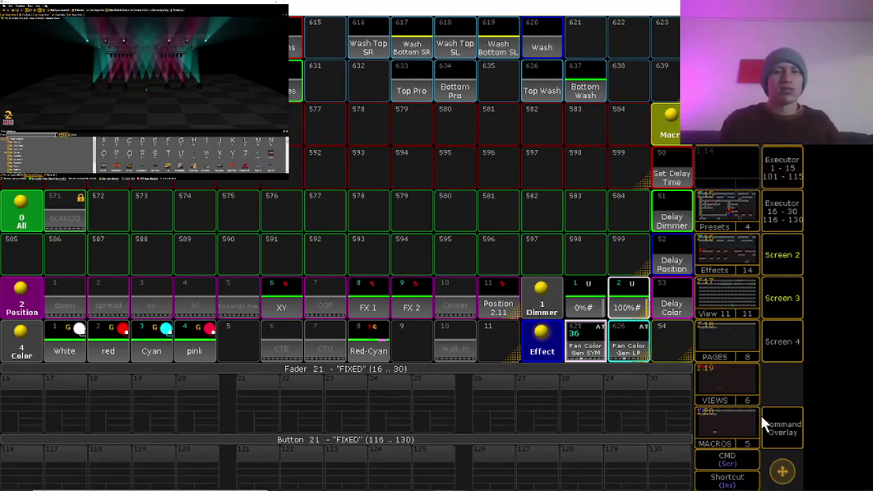
{"action": "left_click", "coordinate": [781, 424]}
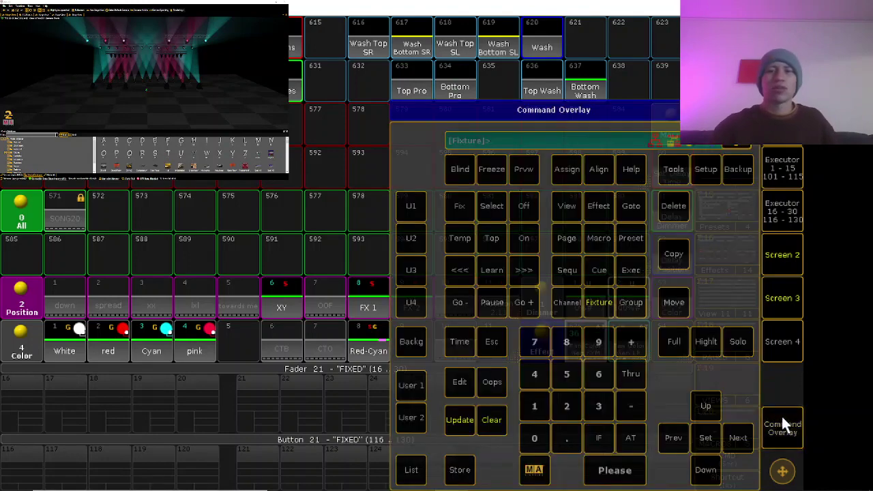
{"action": "left_click", "coordinate": [461, 470]}
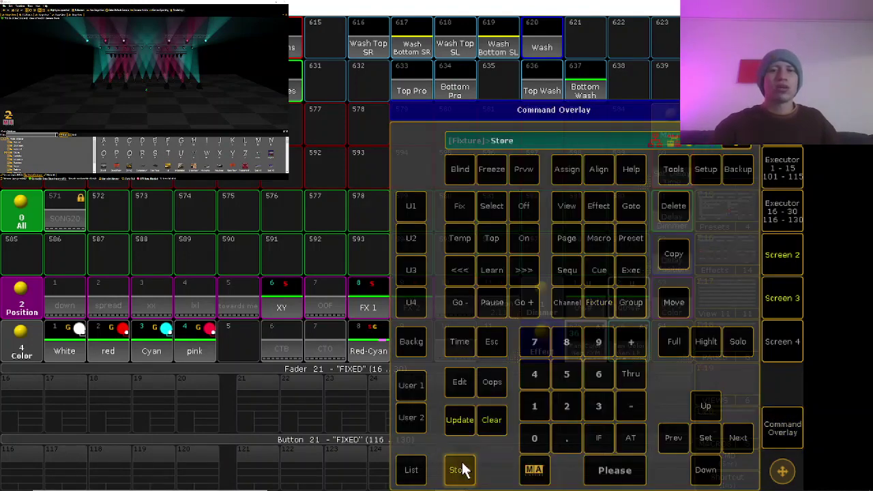
{"action": "left_click", "coordinate": [461, 470]}
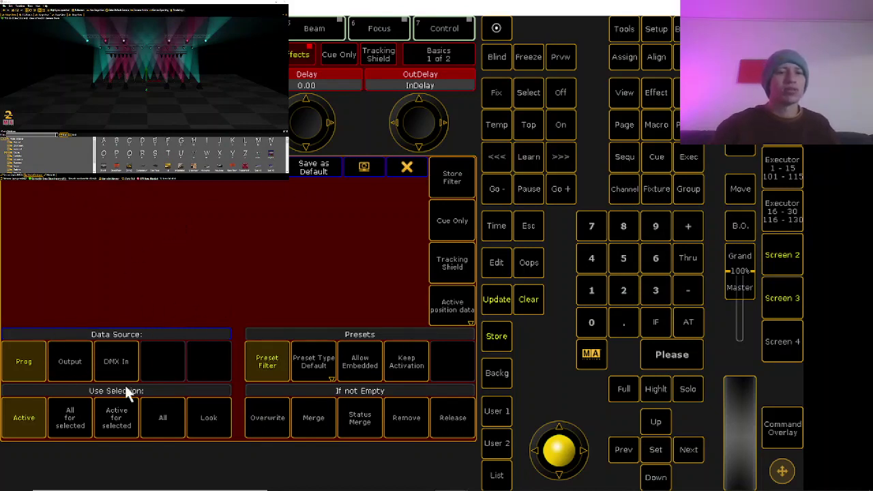
{"action": "left_click", "coordinate": [76, 364]}
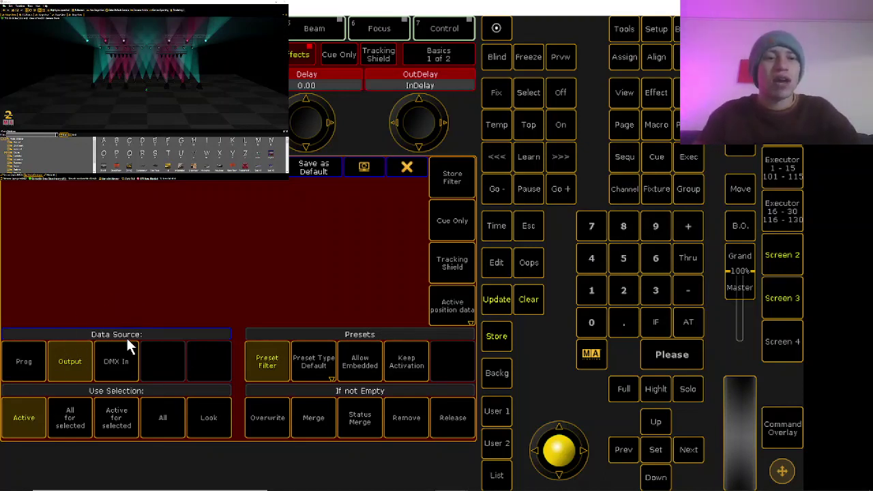
{"action": "left_click", "coordinate": [68, 419]}
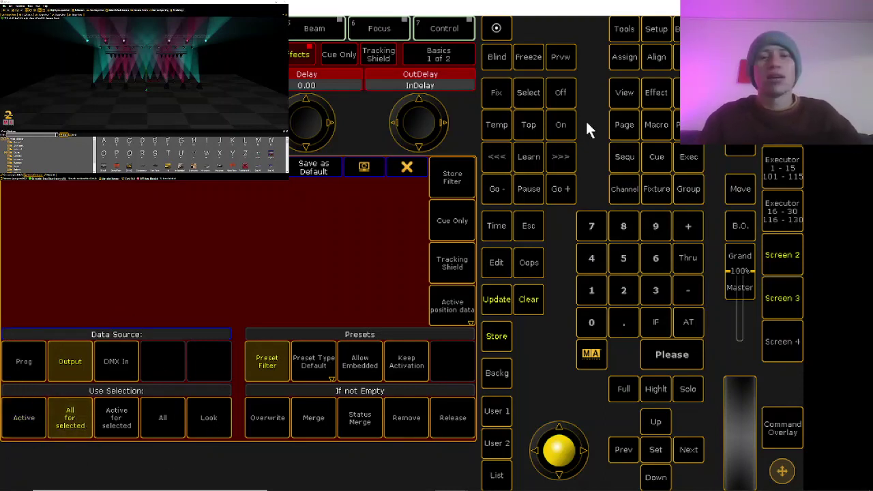
{"action": "left_click", "coordinate": [408, 169]}
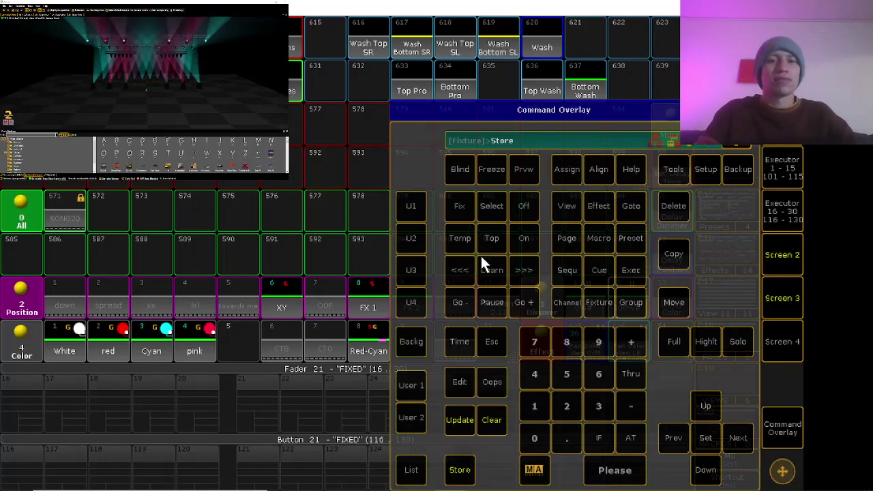
Store the look as color preset 4.5, label it "Pink-Cyan" and close the command overlay.
{"action": "left_click", "coordinate": [237, 331]}
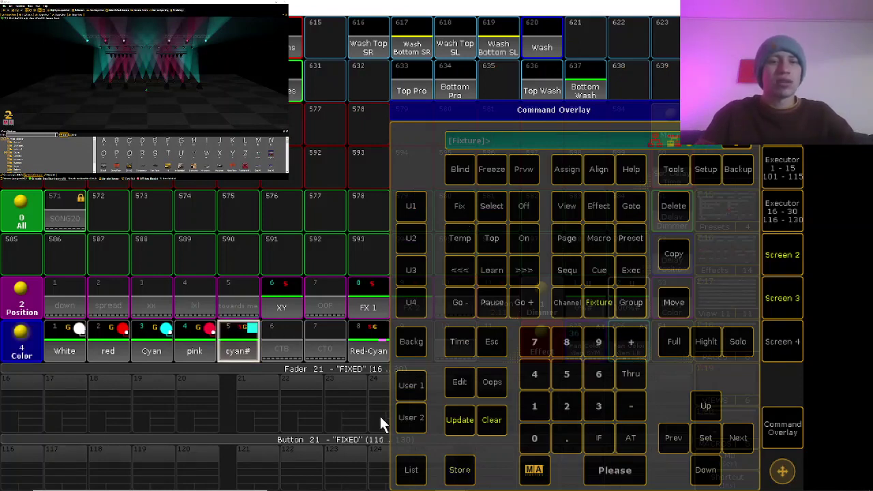
{"action": "double_click", "coordinate": [567, 168]}
{"action": "left_click", "coordinate": [229, 339]}
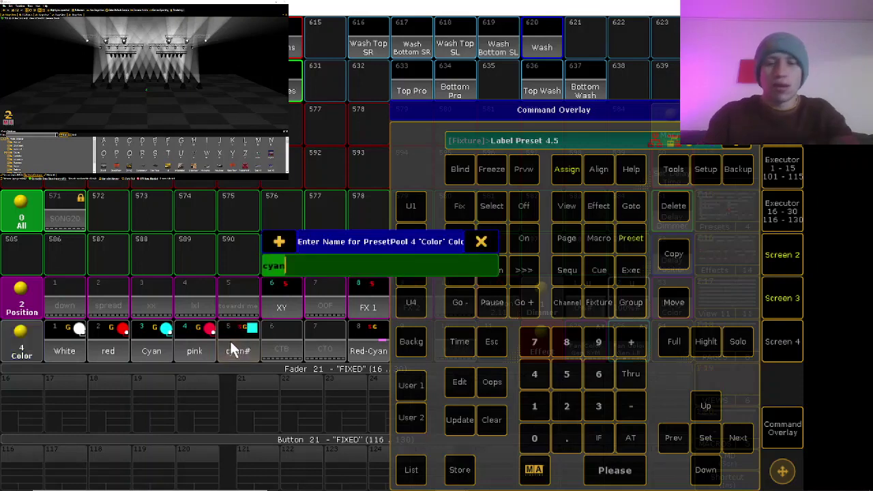
{"action": "type", "text": "Pink-"}
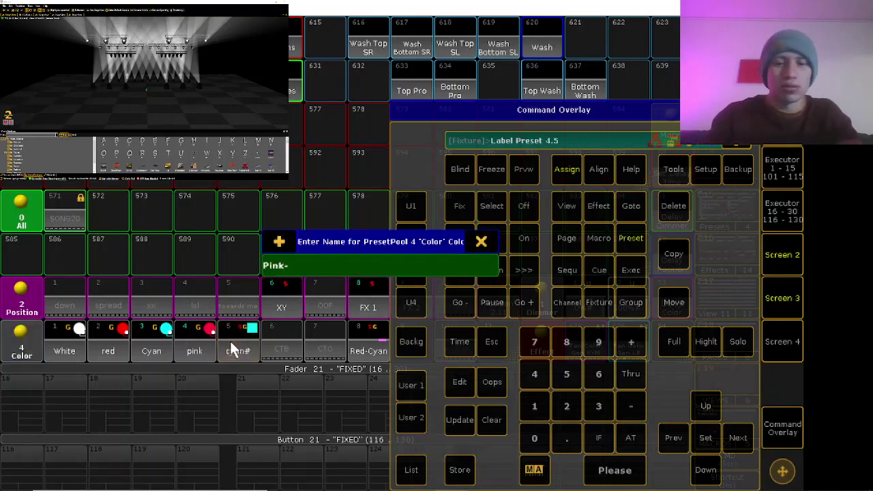
{"action": "type", "text": "Cyan"}
{"action": "key", "text": "Return"}
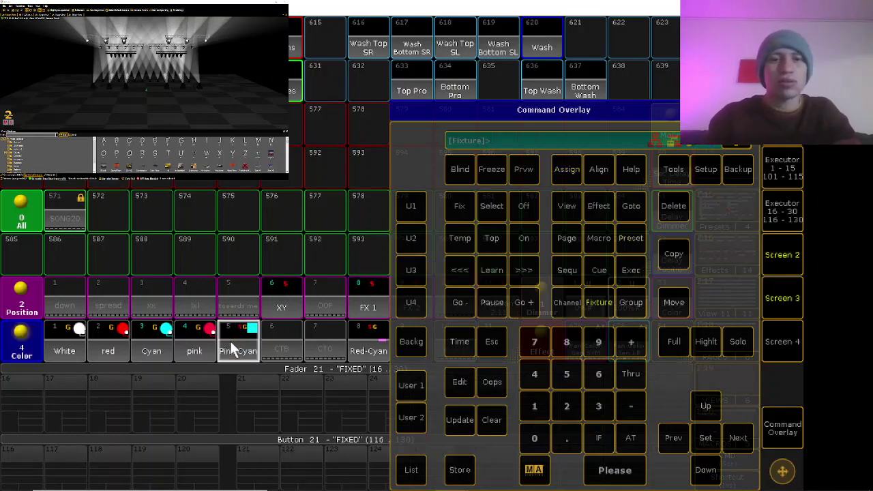
{"action": "left_click", "coordinate": [777, 426]}
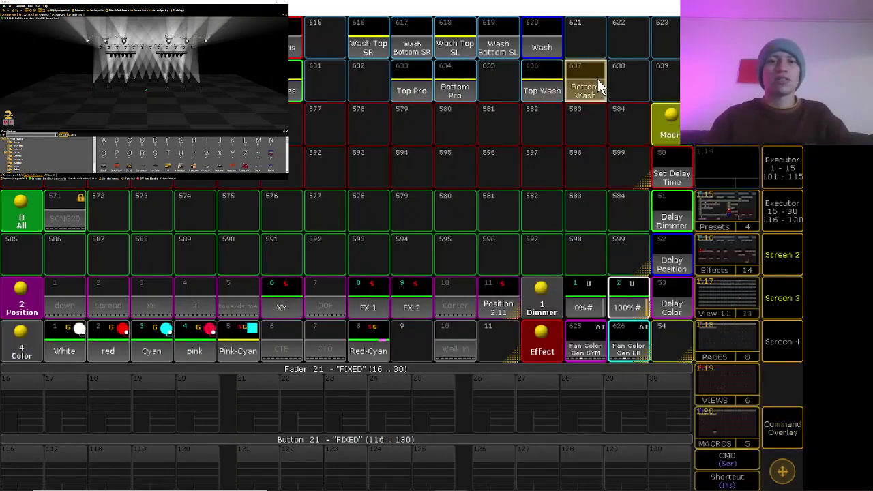
Test the Pink-Cyan preset on the selected fixture groups and clear the programmer.
{"action": "left_click", "coordinate": [250, 344]}
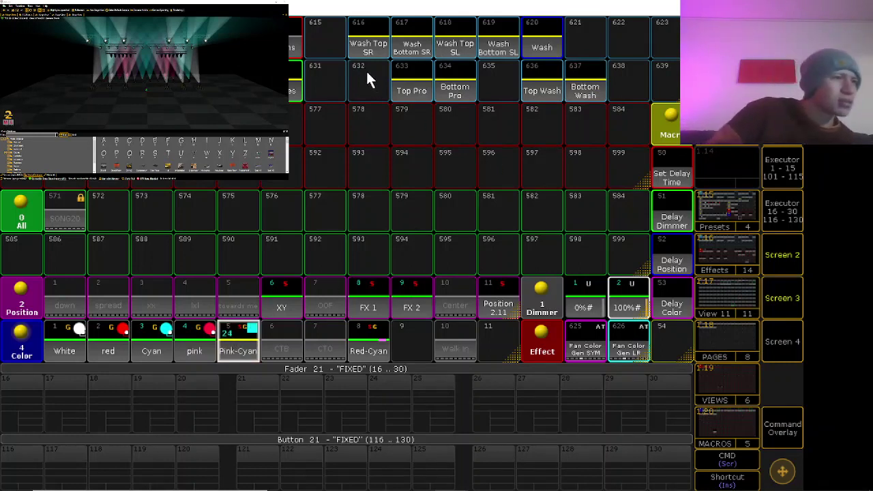
{"action": "left_click", "coordinate": [783, 429]}
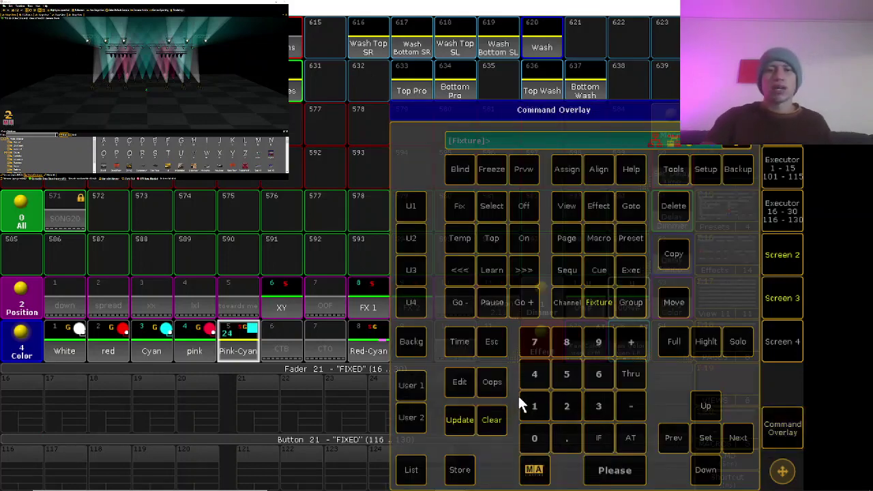
{"action": "left_click", "coordinate": [503, 95]}
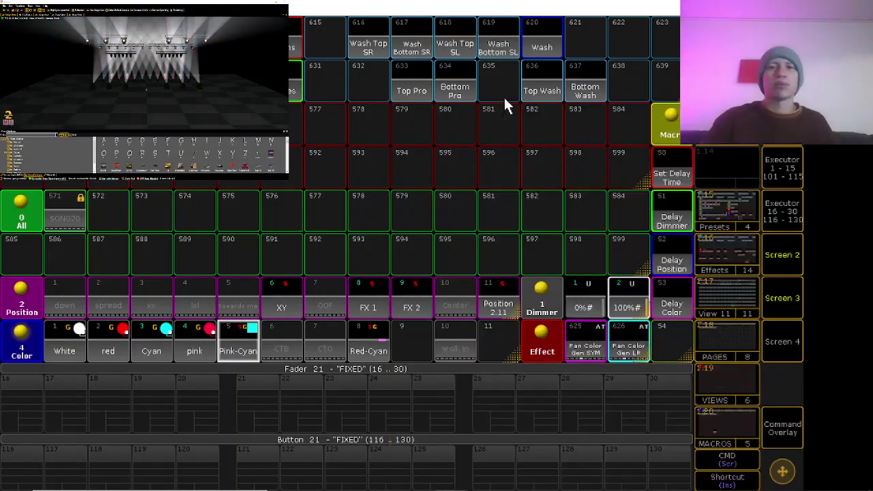
Select the Top Pro and Bottom Pro groups together and apply the Fan Color Gen SYM effect.
{"action": "left_click", "coordinate": [409, 89]}
{"action": "left_click", "coordinate": [450, 89]}
{"action": "left_click", "coordinate": [585, 344]}
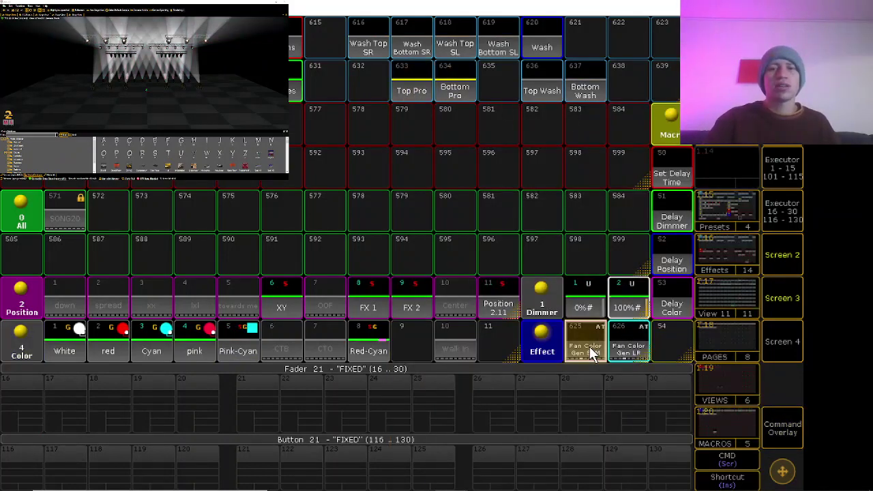
Prepare to store the Top Pro and Bottom Pro look, using Output as data source and All for selected.
{"action": "left_click", "coordinate": [785, 430]}
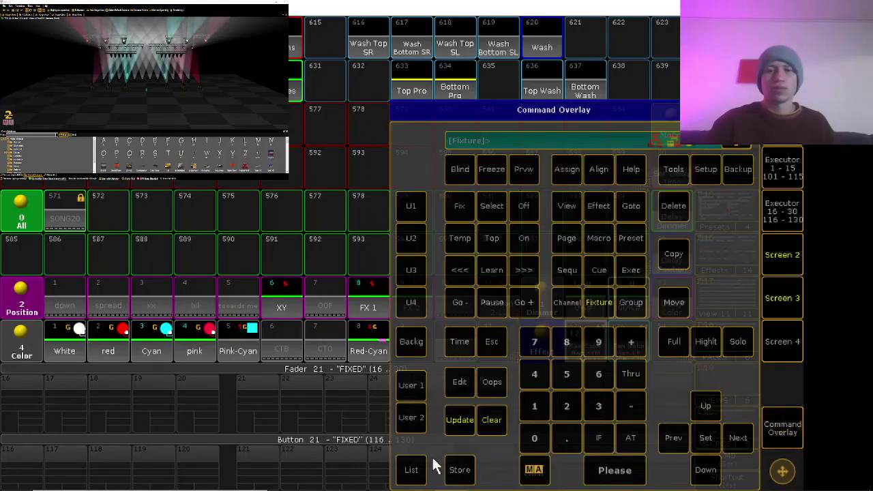
{"action": "left_click", "coordinate": [460, 471]}
{"action": "left_click", "coordinate": [459, 471]}
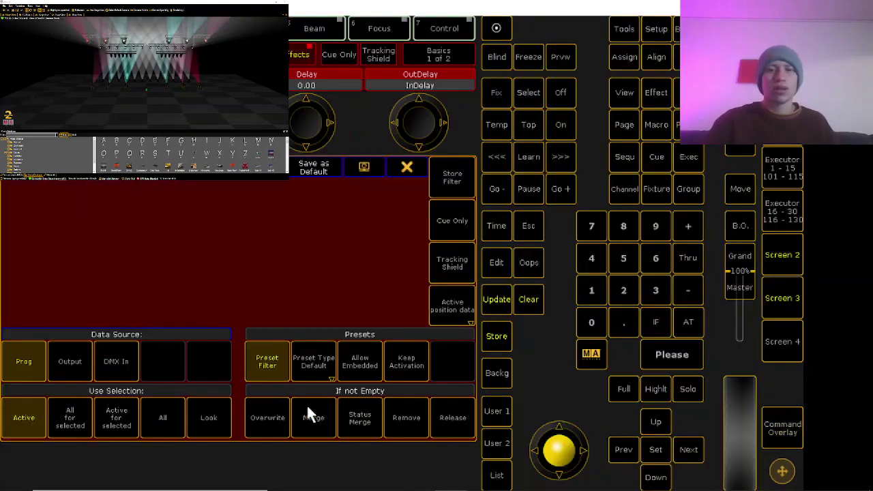
{"action": "left_click", "coordinate": [71, 360]}
{"action": "left_click", "coordinate": [71, 415]}
{"action": "left_click", "coordinate": [422, 170]}
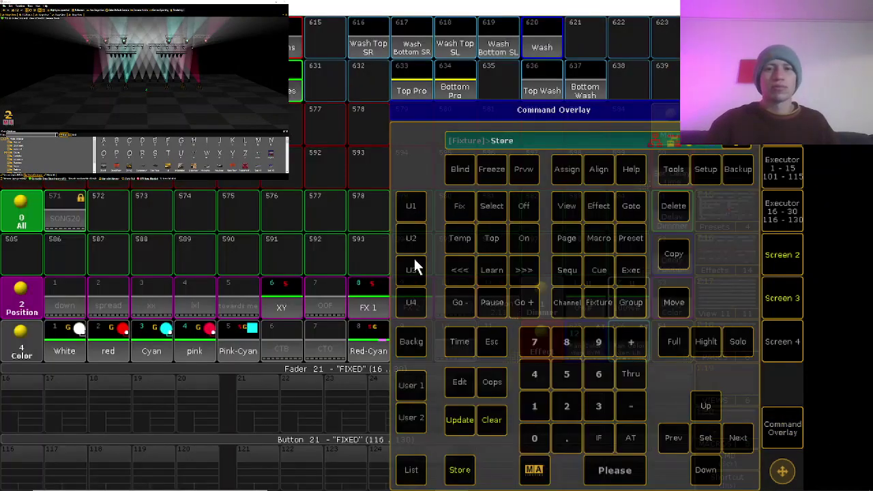
Store the look into the existing Pink-Cyan color preset, clear the programmer and close the command overlay.
{"action": "left_click", "coordinate": [230, 335]}
{"action": "left_click", "coordinate": [345, 219]}
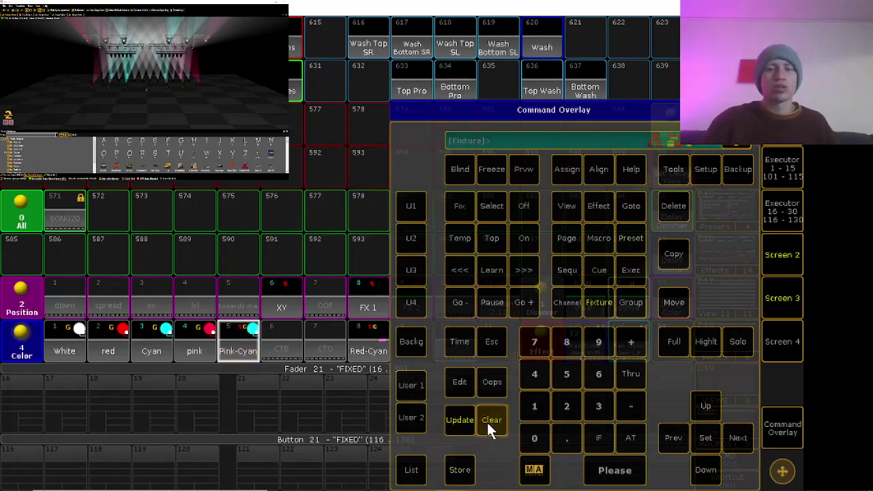
{"action": "left_click", "coordinate": [491, 421]}
{"action": "left_click", "coordinate": [670, 110]}
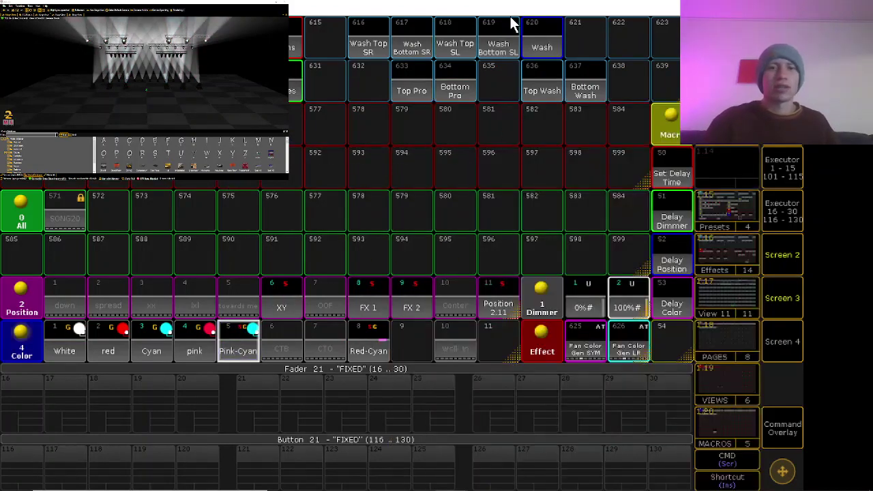
Select the Top Pro, Bottom Pro, Top Wash and Bottom Wash groups and apply the Pink-Cyan color preset.
{"action": "left_click", "coordinate": [399, 83]}
{"action": "left_click", "coordinate": [466, 89]}
{"action": "left_click", "coordinate": [550, 81]}
{"action": "left_click", "coordinate": [597, 83]}
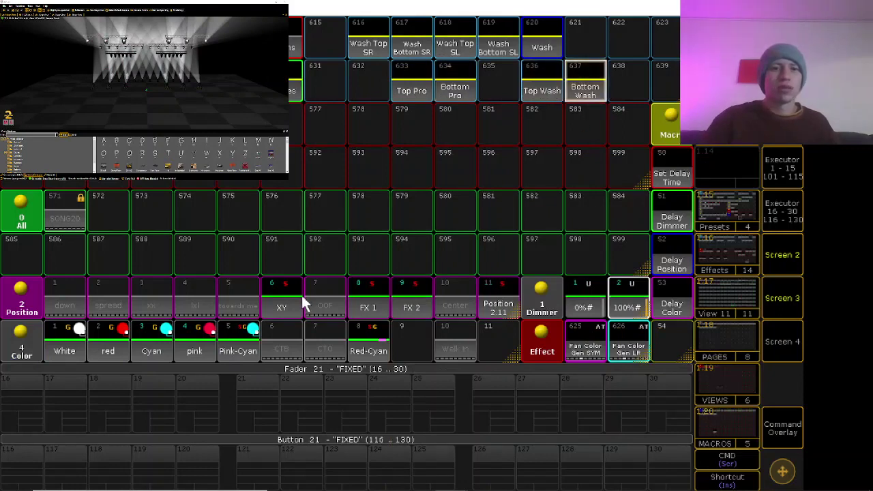
{"action": "left_click", "coordinate": [251, 347]}
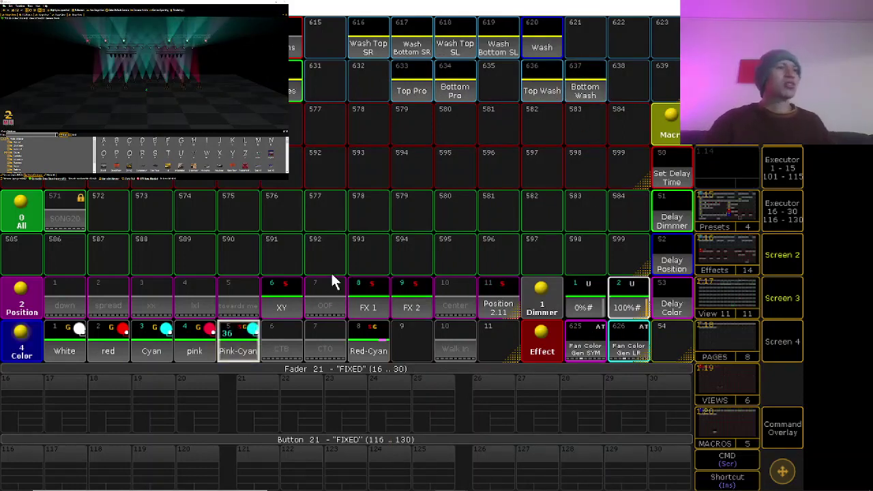